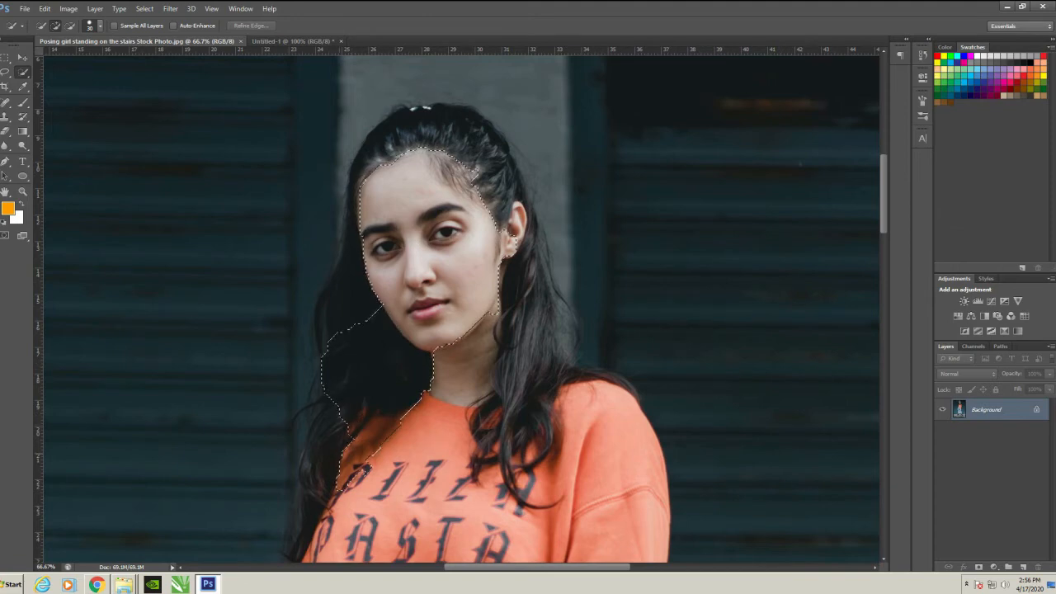
Extend the quick selection over the woman's hair on both sides and across the top of her head.
left_click(318, 515)
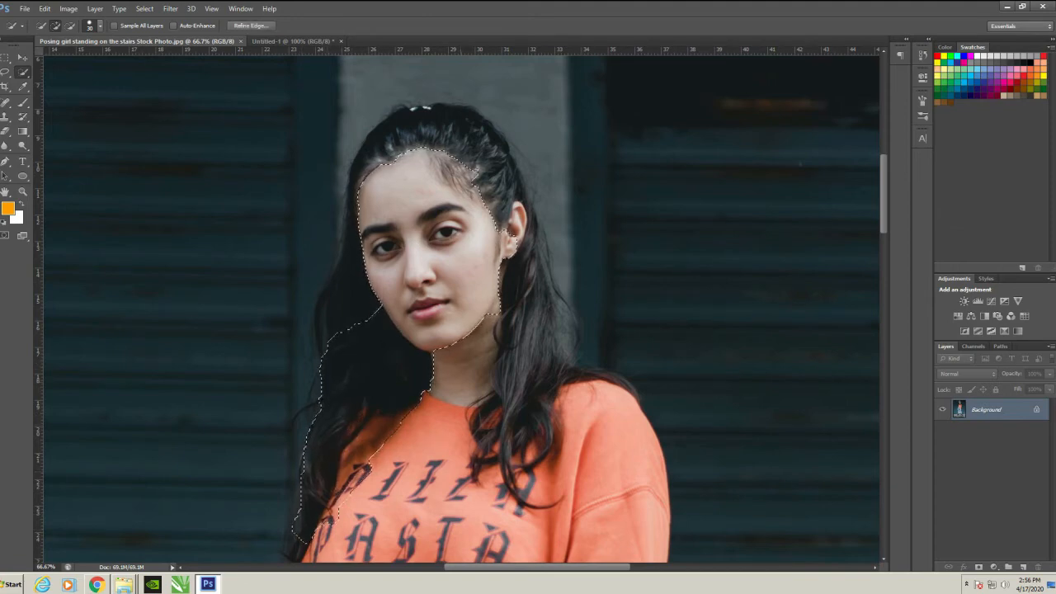
mouse_move(462, 359)
left_mouse_down()
mouse_move(502, 456)
mouse_move(517, 478)
left_mouse_up()
left_click(532, 371)
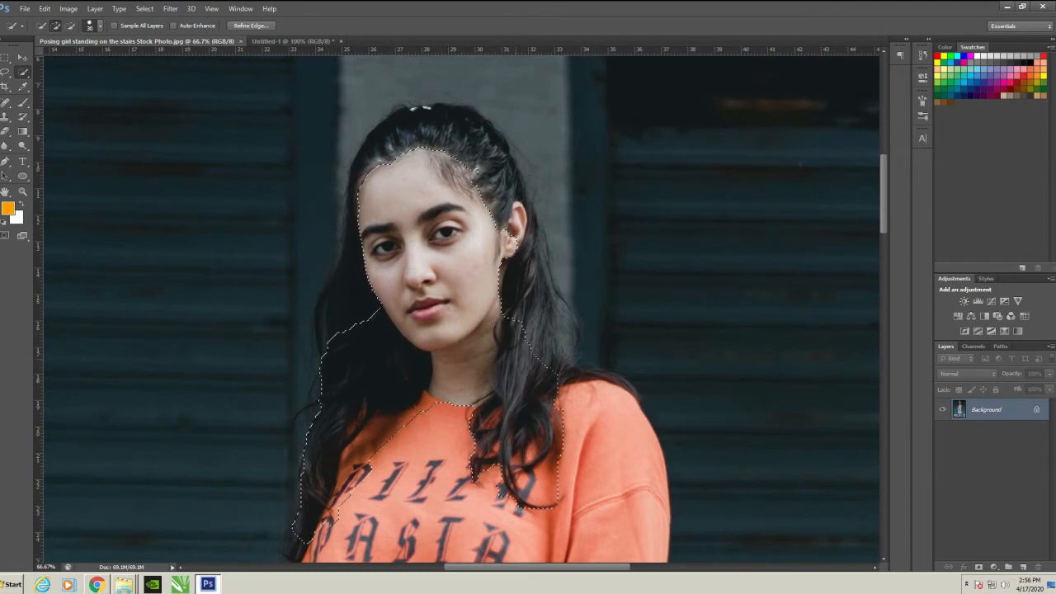
left_click_drag(396, 141, 495, 173)
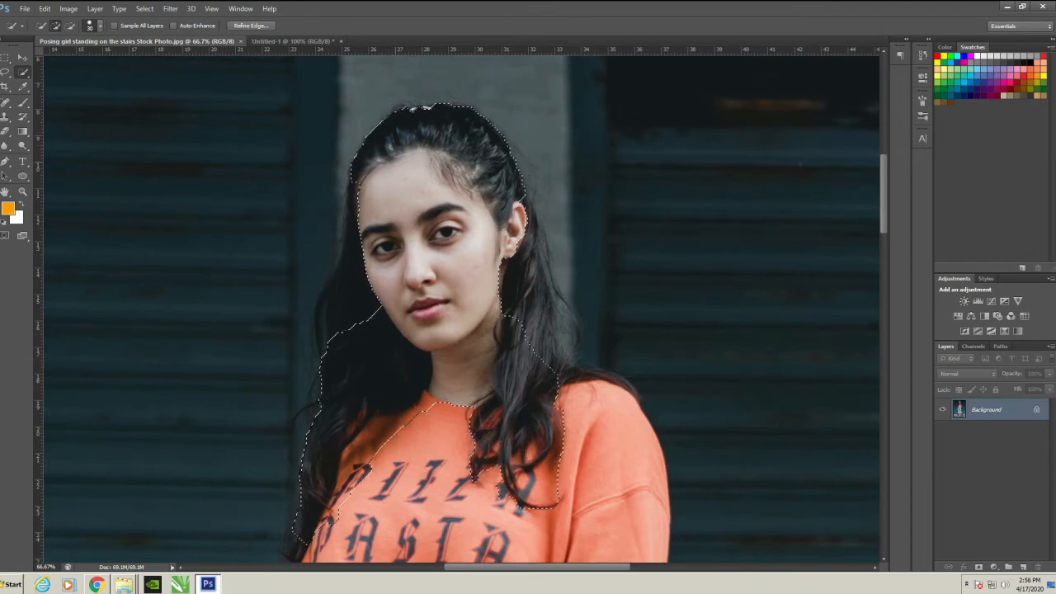
left_click(353, 284)
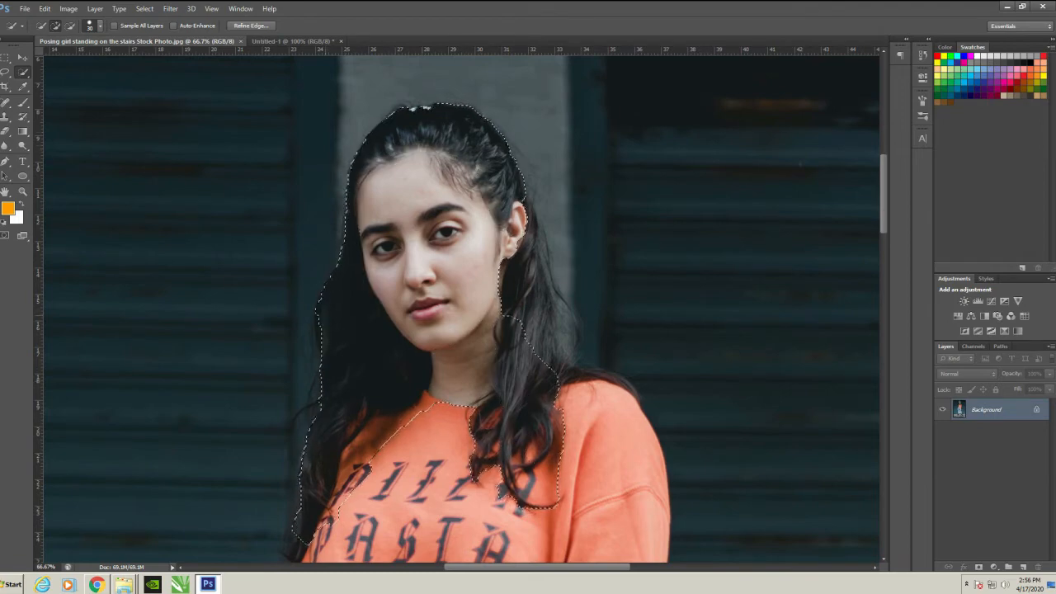
left_click(325, 304)
left_click(528, 301)
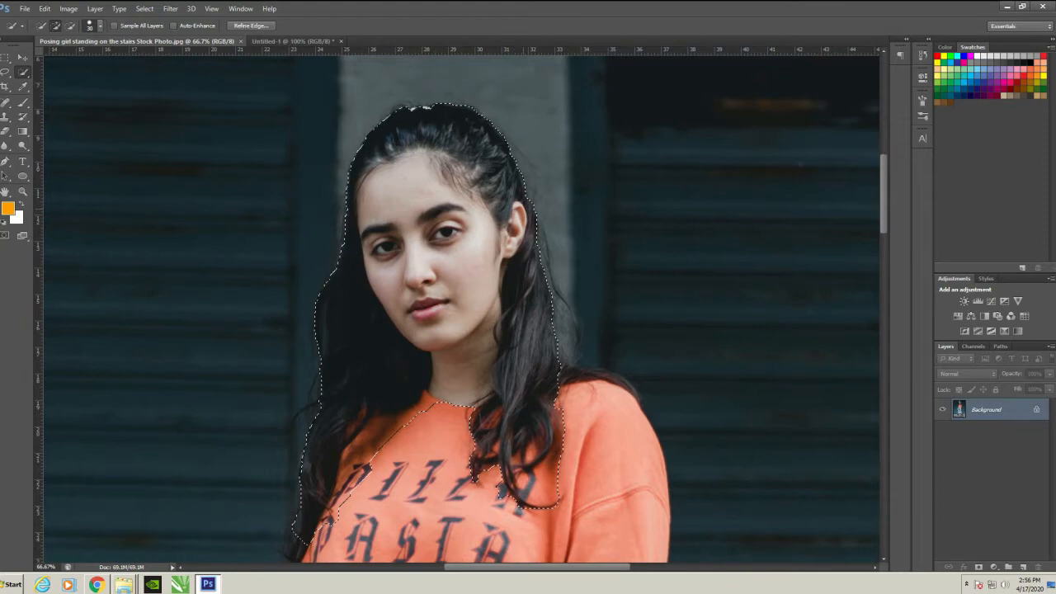
Add the orange sweatshirt's shoulder and body, plus the bent arm's sleeve and pocketed hand, to the selection.
left_click(606, 437)
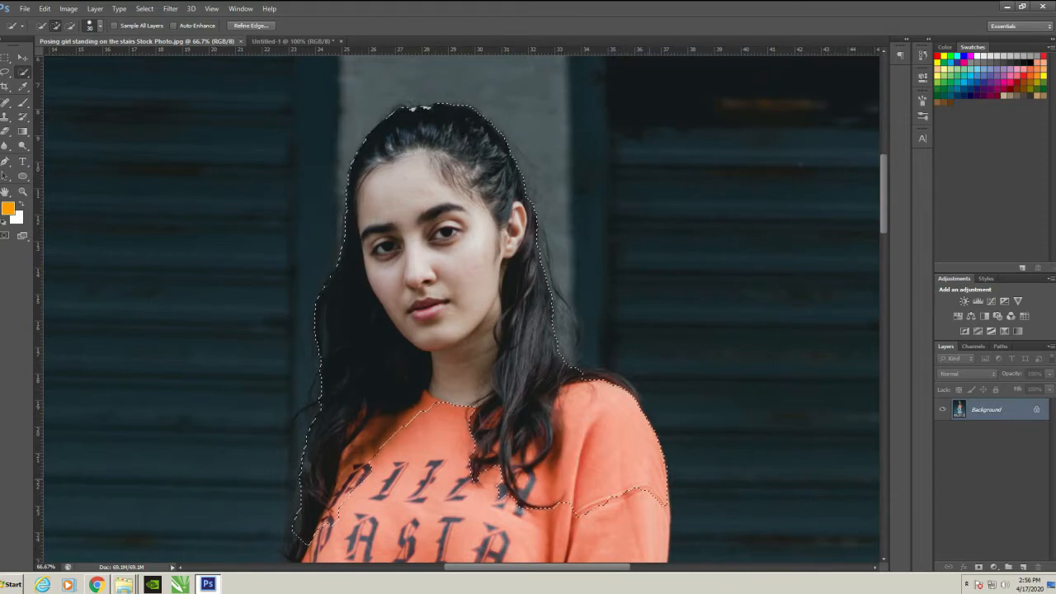
scroll(330, 383, "down", 5)
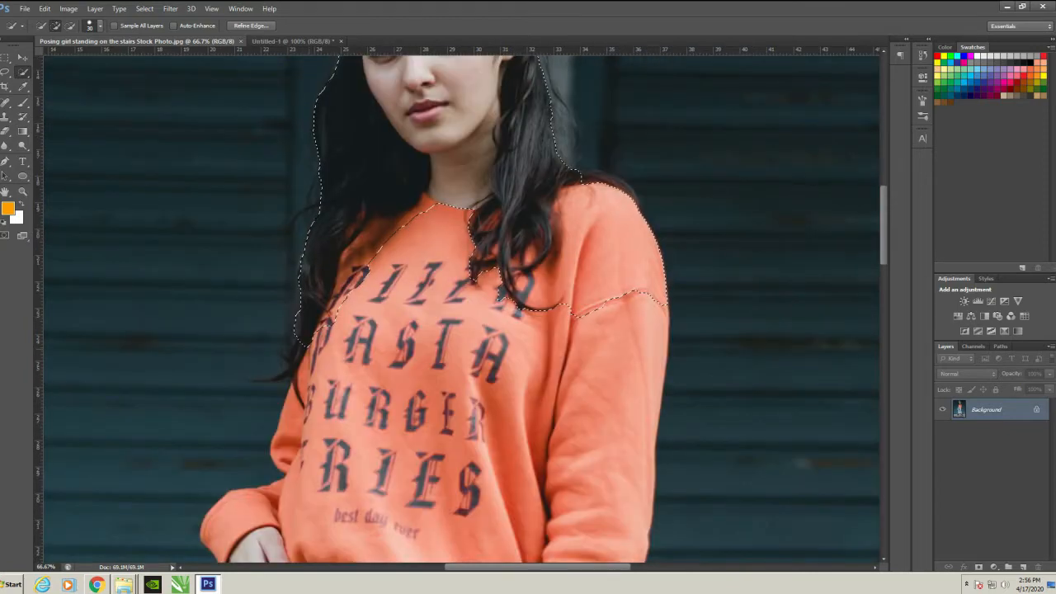
mouse_move(312, 342)
left_mouse_down()
mouse_move(308, 402)
mouse_move(280, 438)
mouse_move(284, 483)
left_mouse_up()
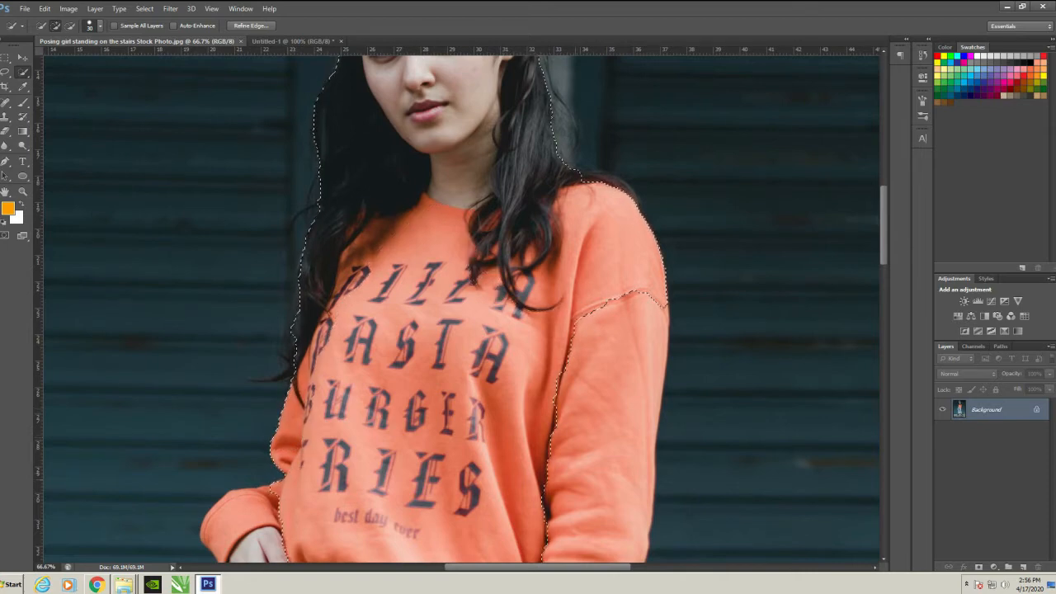
scroll(457, 305, "down", 5)
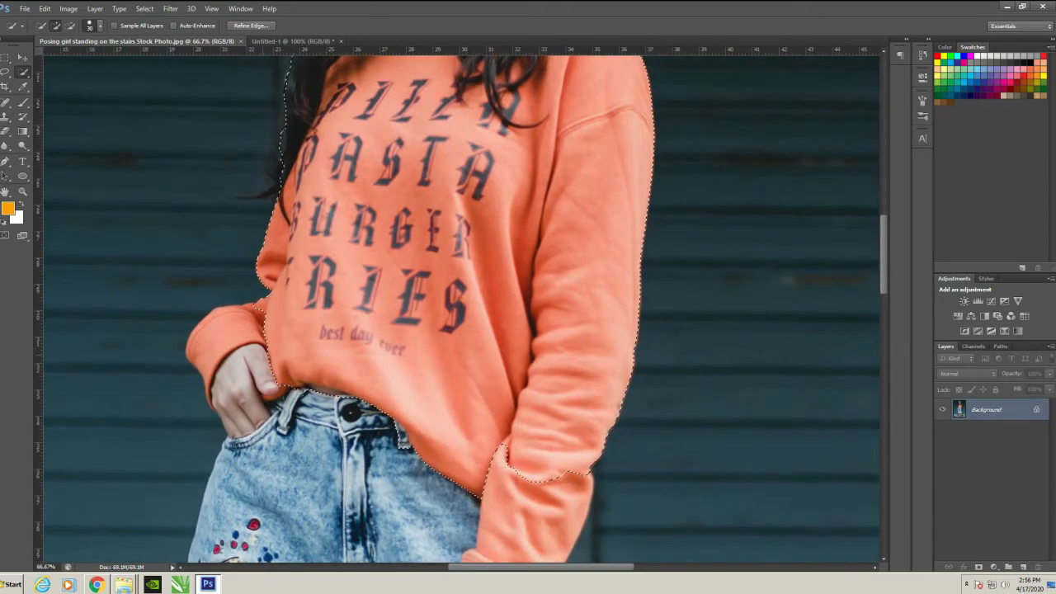
left_click(235, 355)
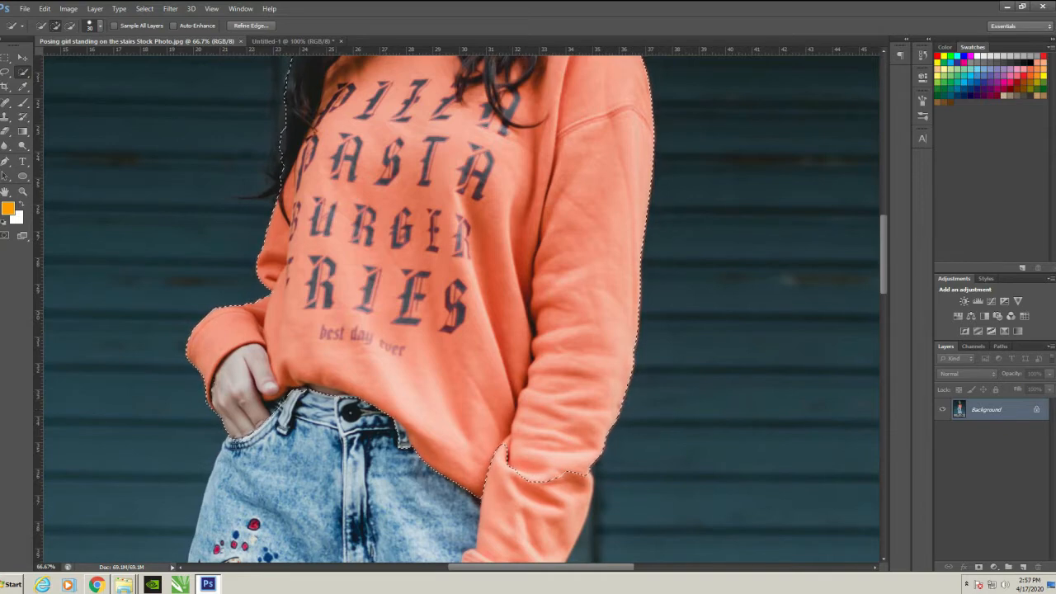
Add the loose tip of hair beside the sweatshirt to the selection.
scroll(457, 305, "up", 2)
scroll(458, 305, "up", 5)
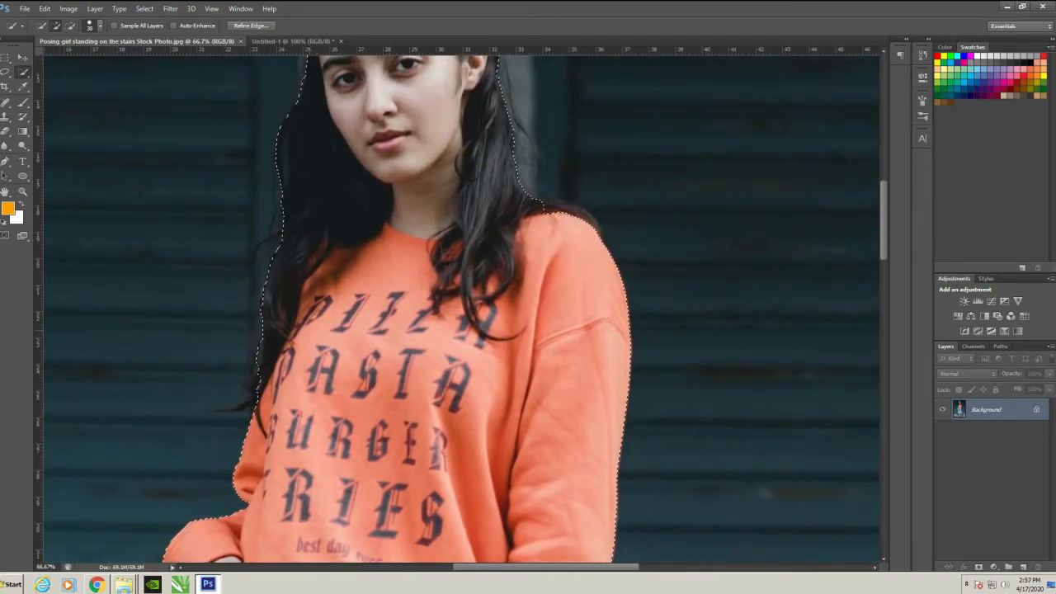
scroll(458, 306, "up", 1)
scroll(458, 305, "down", 5)
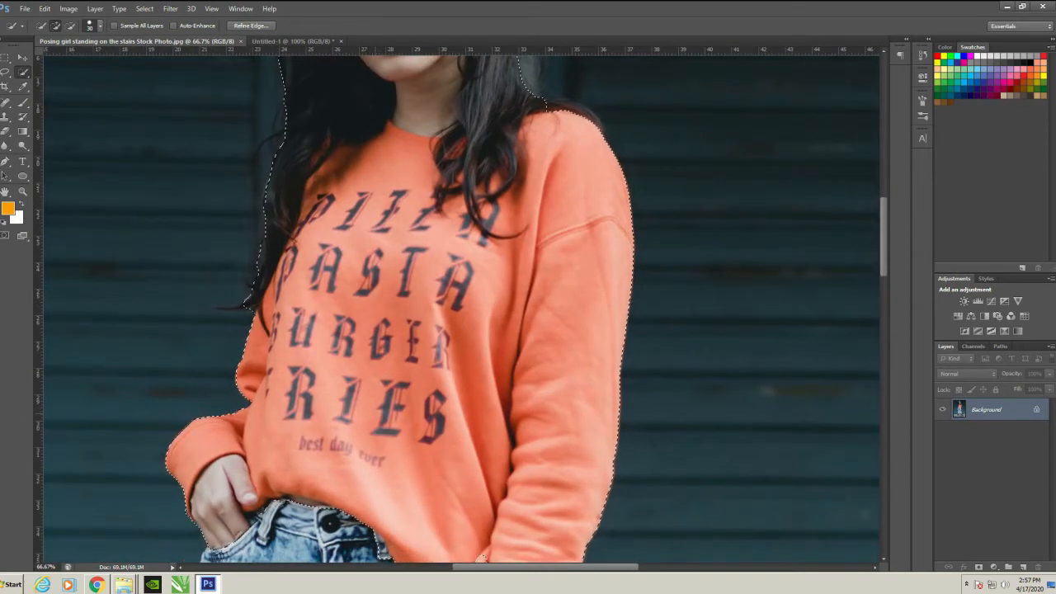
Extend the selection over the hanging arm's lower sleeve and cuff and the upper part of the jeans.
scroll(440, 426, "down", 5)
left_click(440, 427)
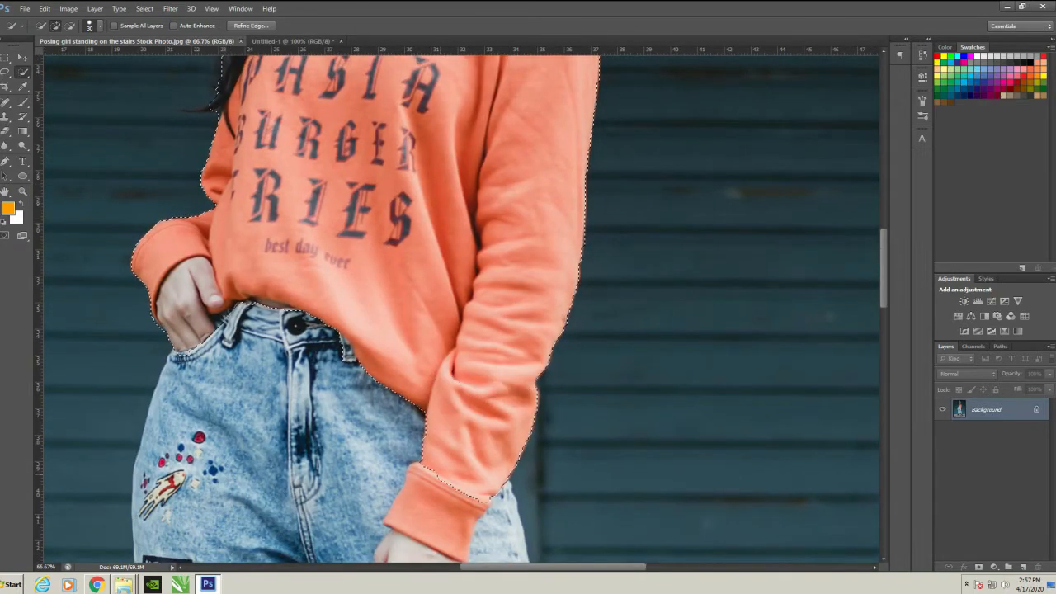
mouse_move(412, 419)
left_mouse_down()
mouse_move(239, 388)
mouse_move(255, 470)
left_mouse_up()
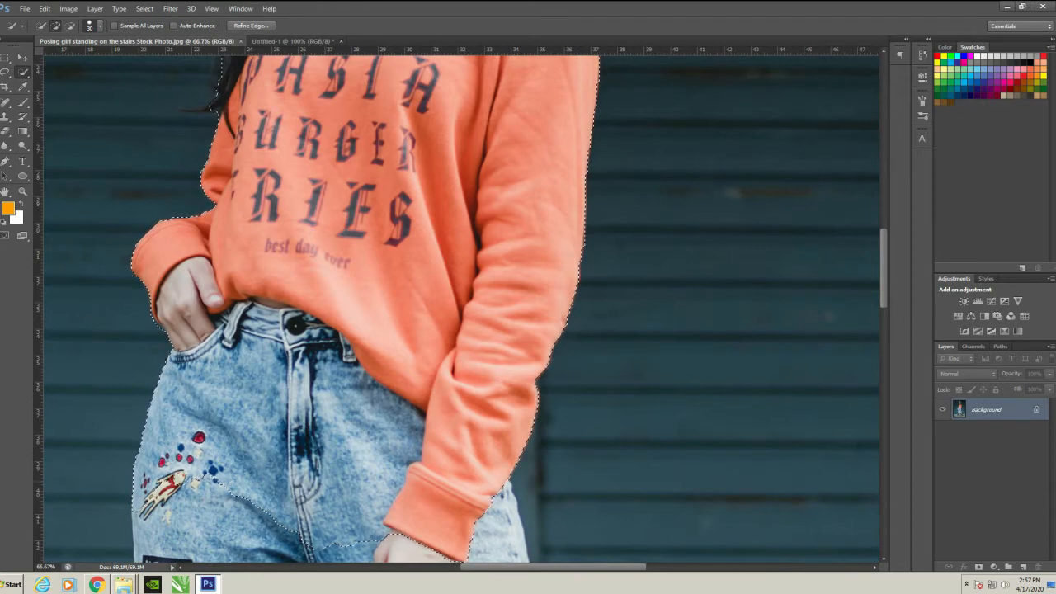
Add the hanging hand and the thighs of both jeans legs to the selection.
scroll(462, 305, "down", 3)
scroll(458, 309, "down", 2)
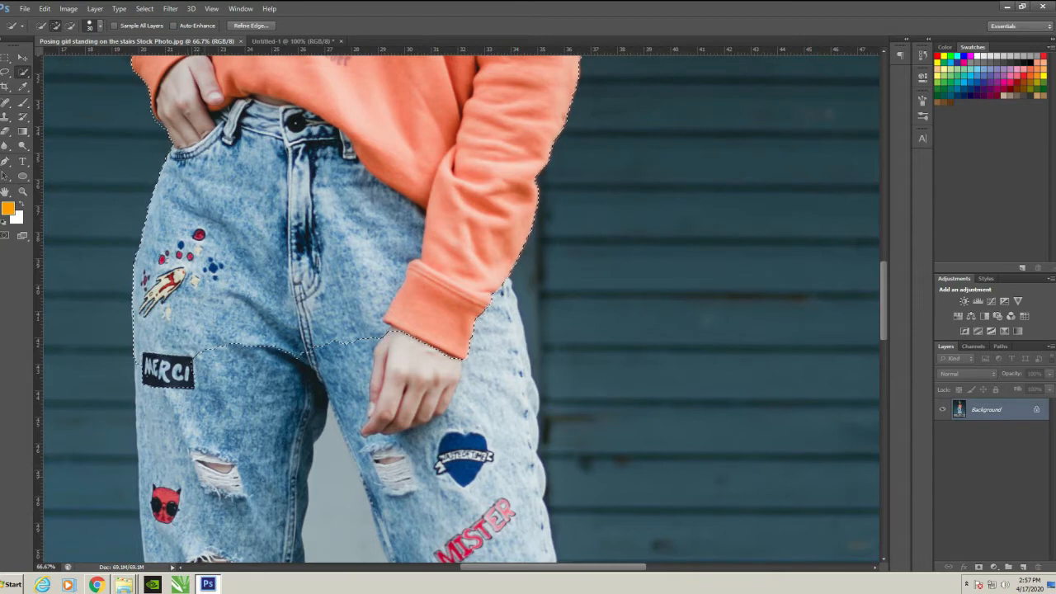
scroll(461, 306, "down", 2)
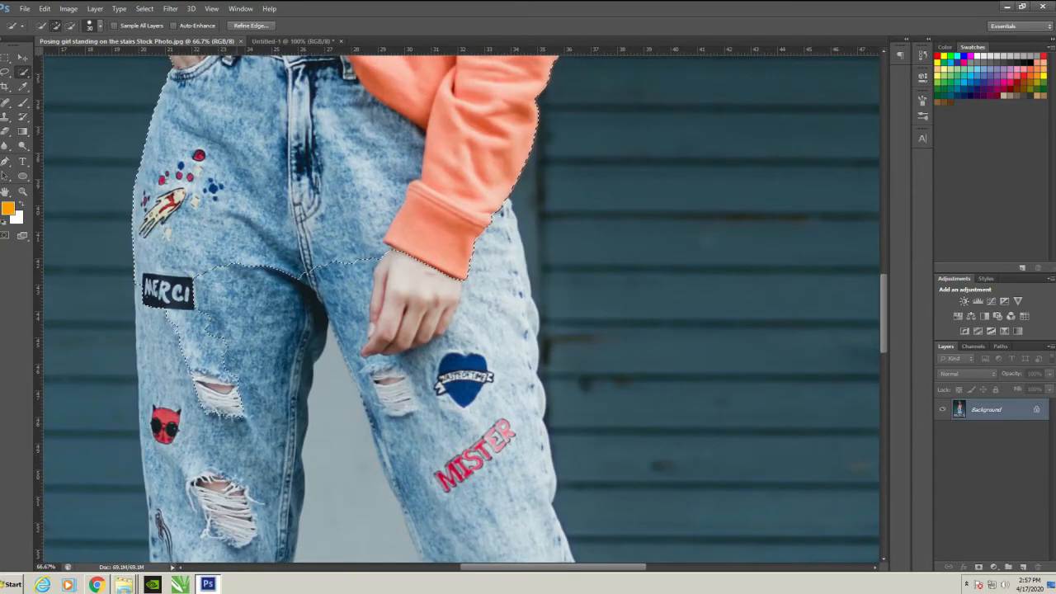
scroll(461, 307, "down", 2)
left_click_drag(239, 239, 264, 379)
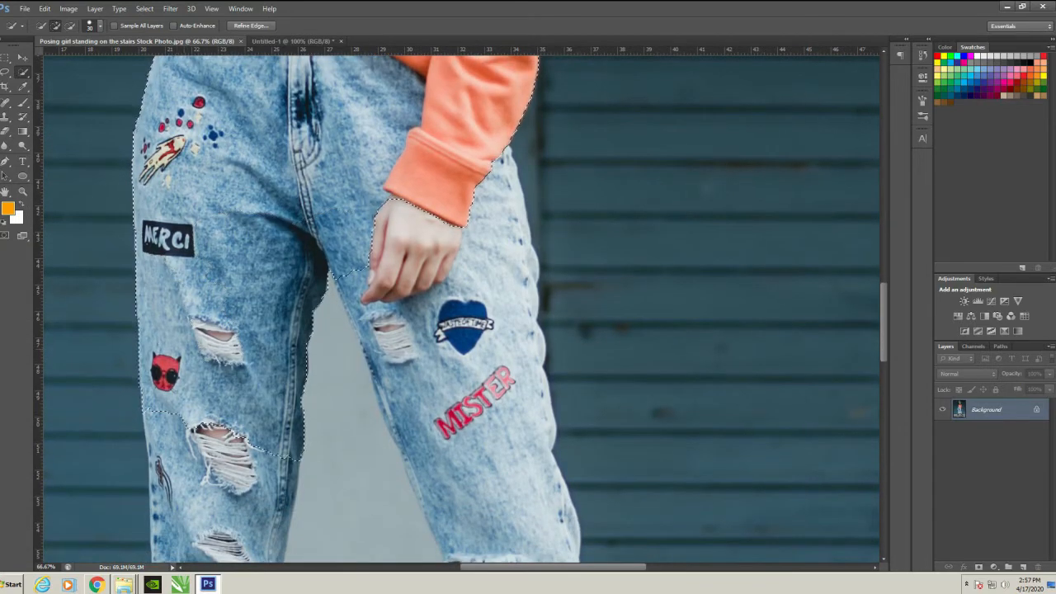
mouse_move(357, 288)
left_mouse_down()
mouse_move(394, 384)
mouse_move(416, 363)
mouse_move(450, 380)
mouse_move(486, 486)
left_mouse_up()
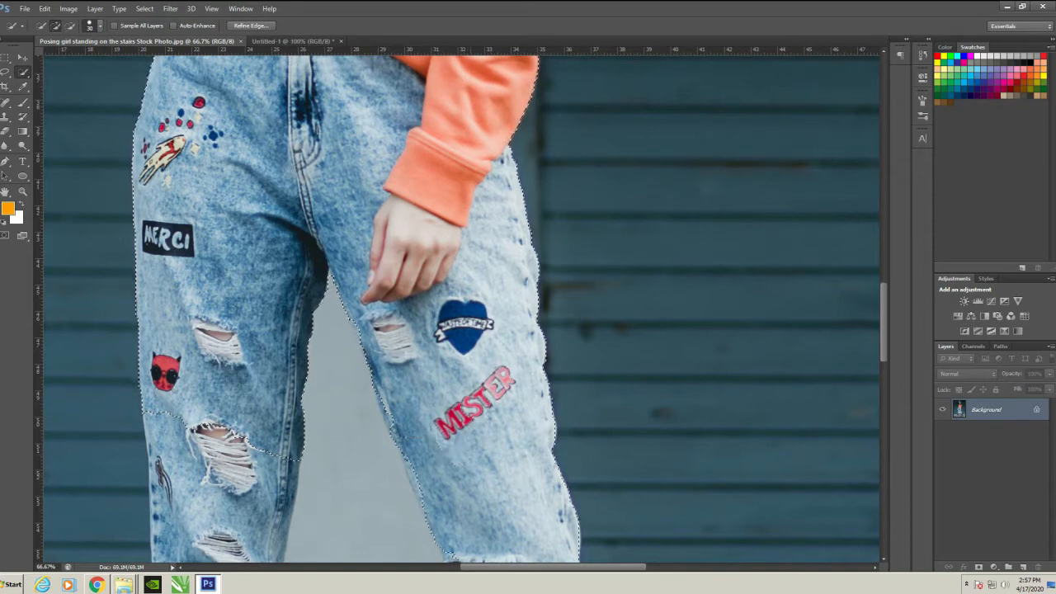
Extend the selection over the ripped knee and the lower parts of both jeans legs down to the rolled hems.
scroll(462, 305, "down", 3)
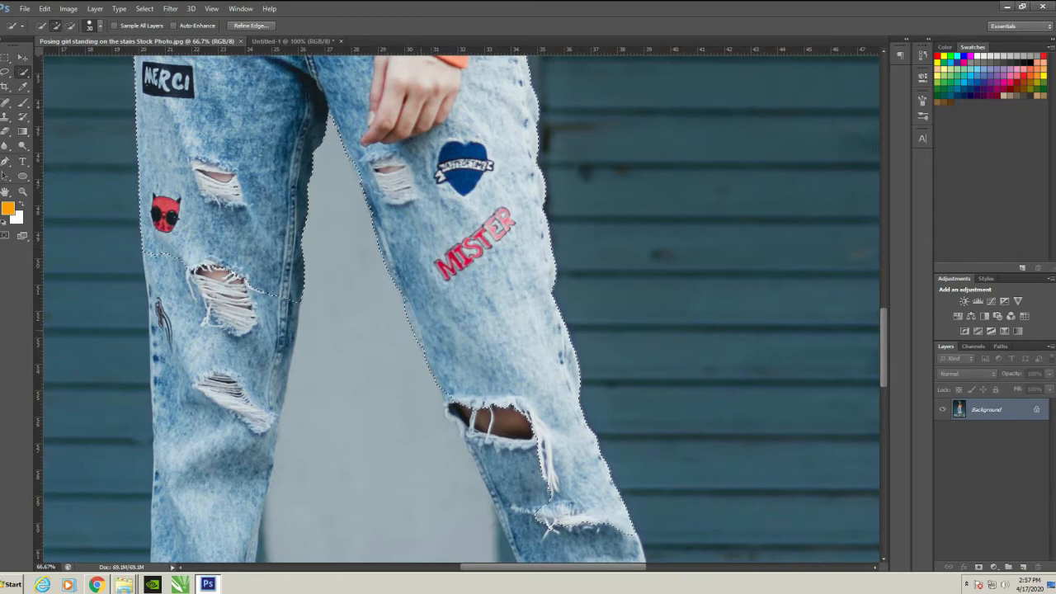
left_click(516, 466)
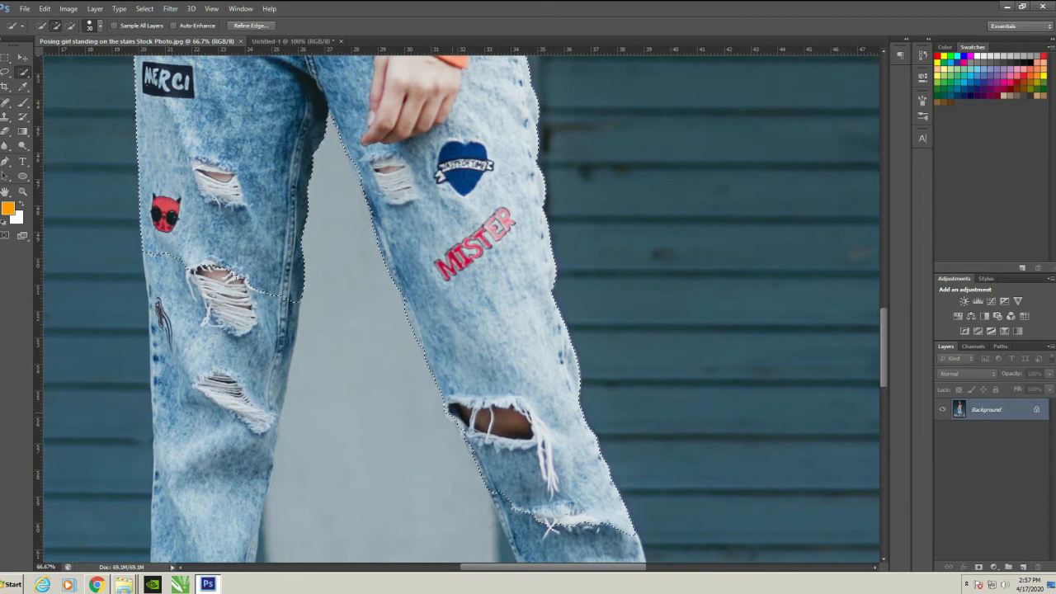
scroll(461, 307, "down", 3)
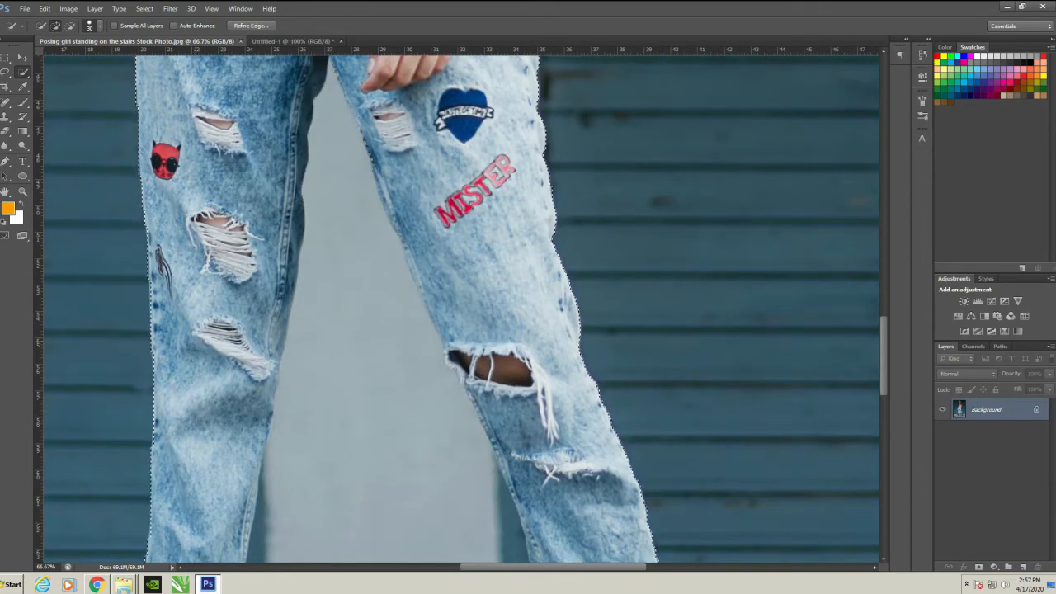
scroll(461, 307, "down", 15)
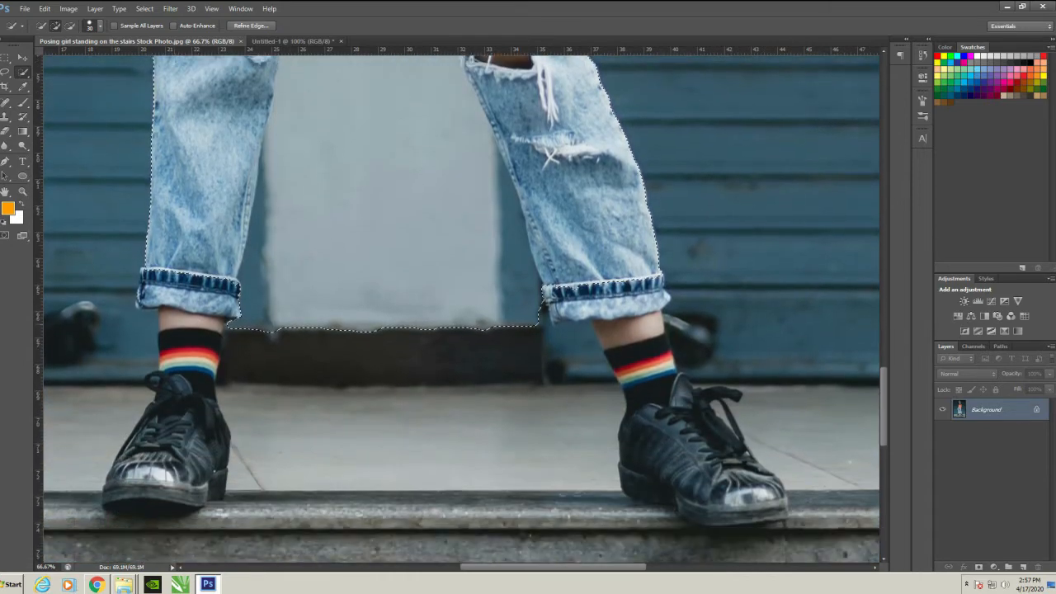
Add the ankle, striped sock and black shoe of the foot on the image's left to the selection.
left_click(189, 328)
left_click(198, 292)
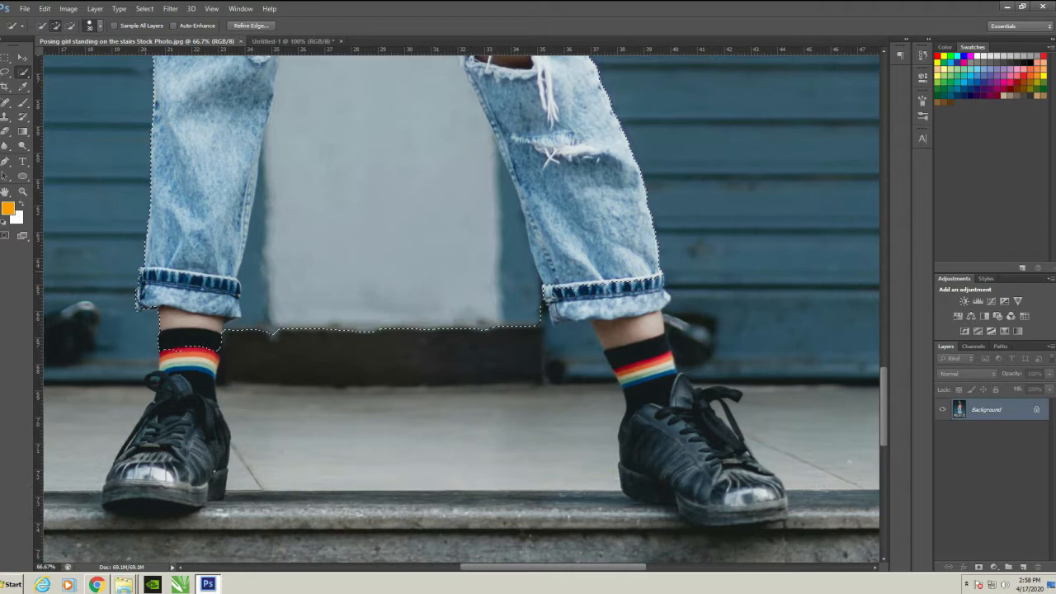
left_click_drag(189, 351, 186, 445)
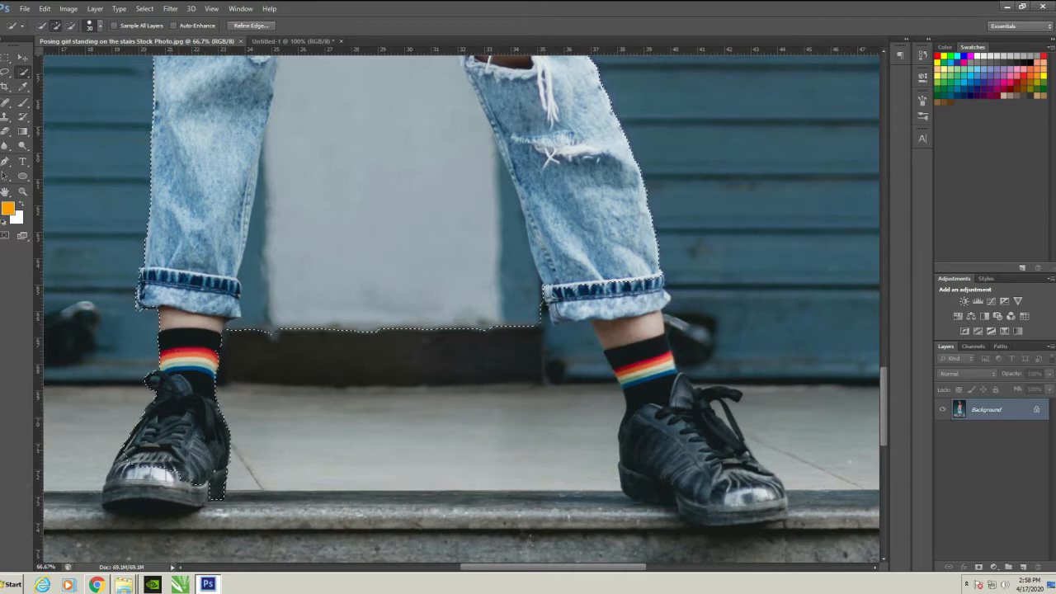
left_click_drag(190, 470, 157, 488)
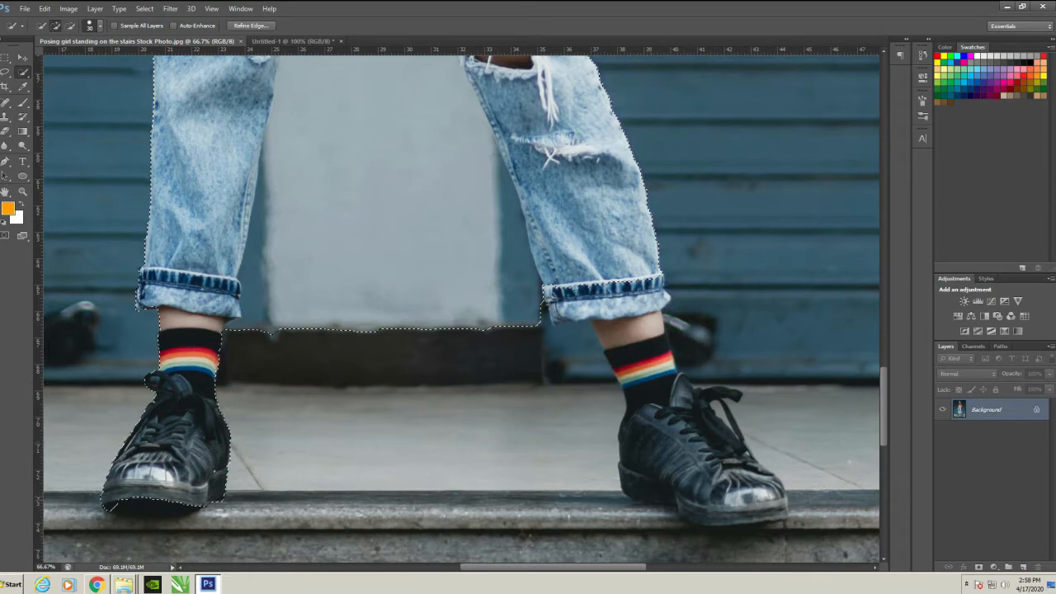
Add the black shoe, striped sock and ankle of the foot on the image's right to the selection.
left_click(742, 503)
left_click_drag(702, 467, 655, 408)
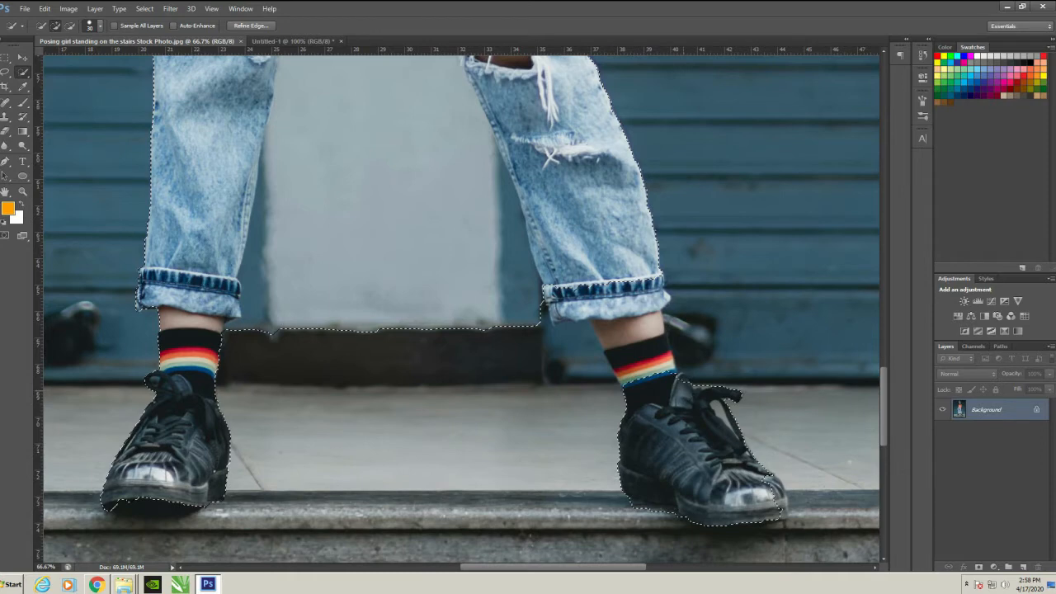
left_click(635, 353)
left_click(623, 313)
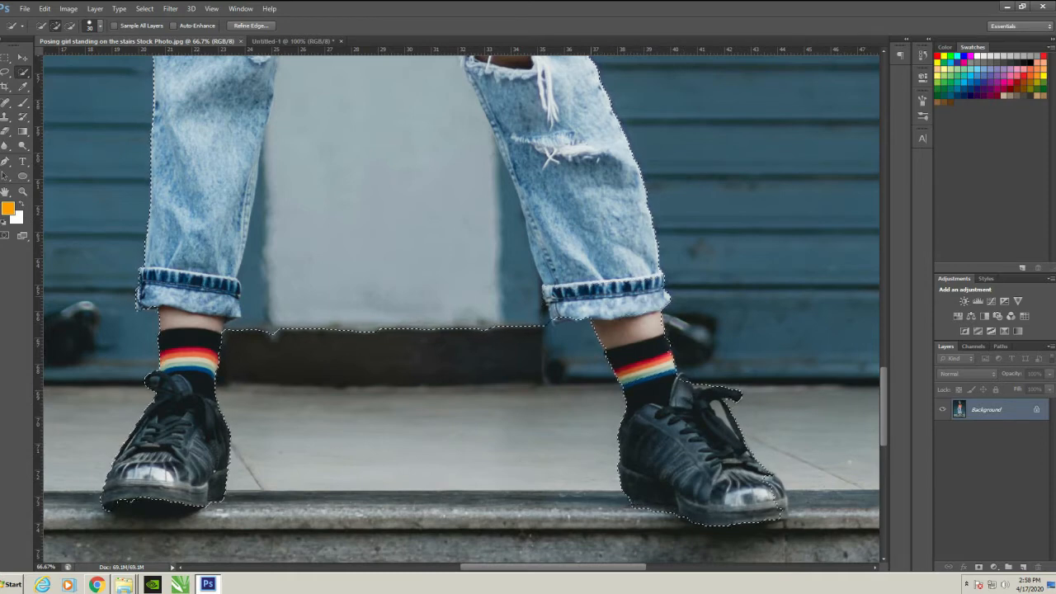
Extend the selection over the remaining jeans hem and the floor area between the two feet.
left_click(558, 318)
left_click(573, 337)
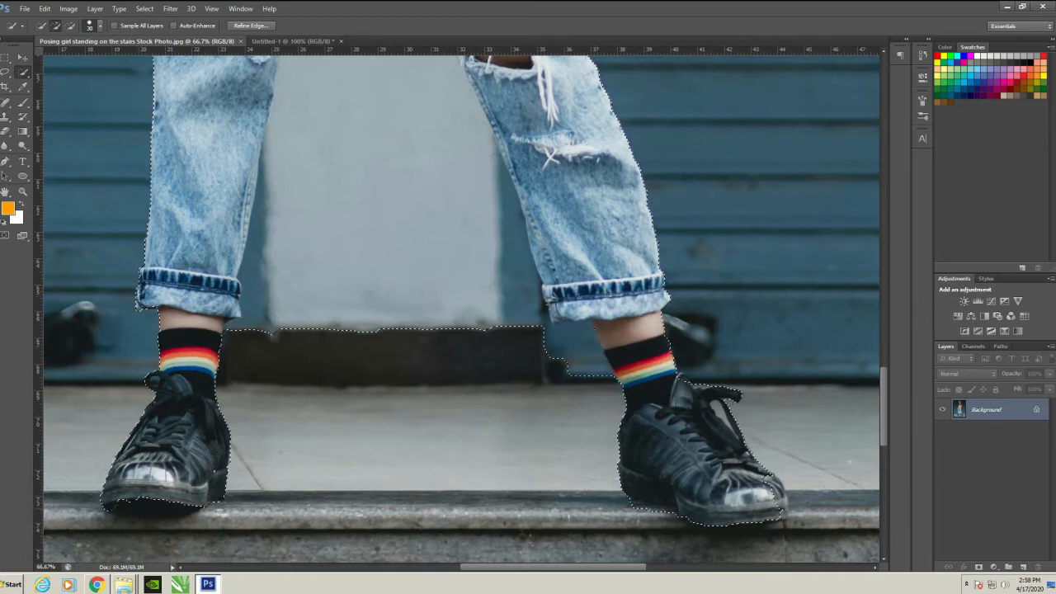
left_click(590, 396)
left_click(609, 497)
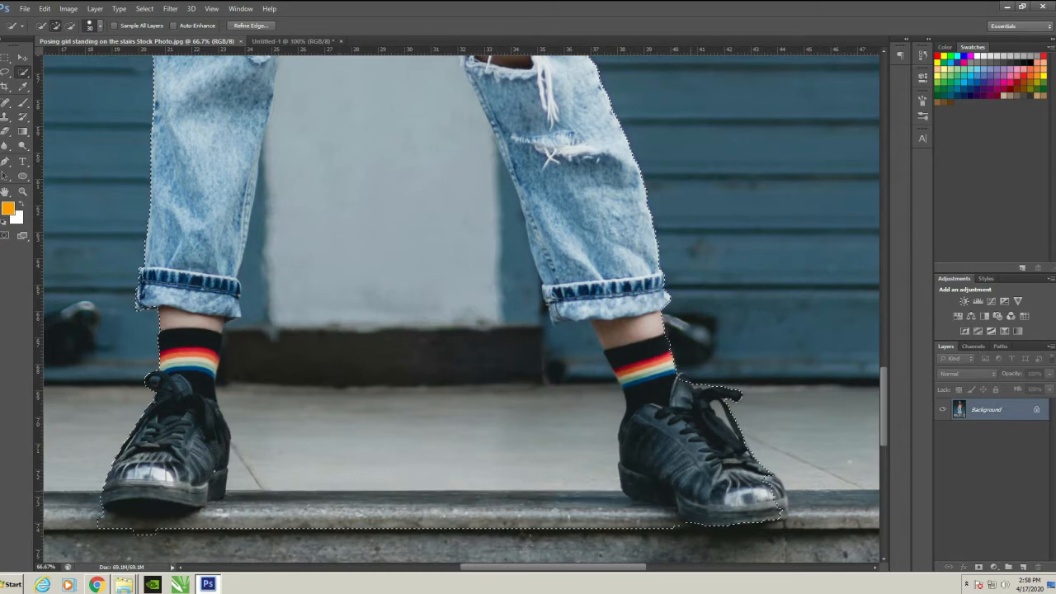
Cut the selected woman out of the stock photo and paste her into the Untitled-1 sunset pier document.
key("ctrl+minus")
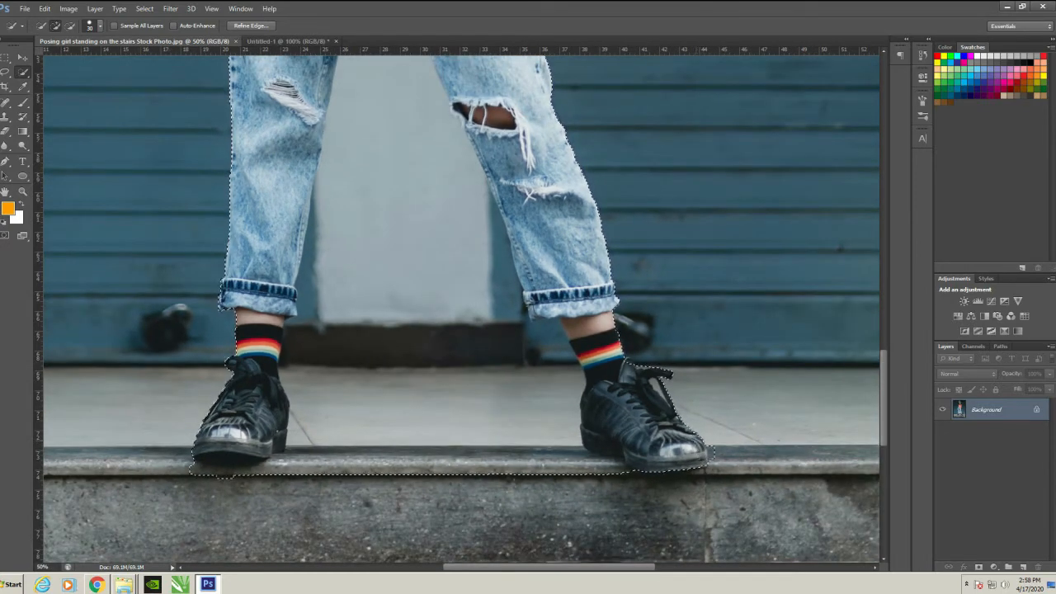
key("ctrl+minus")
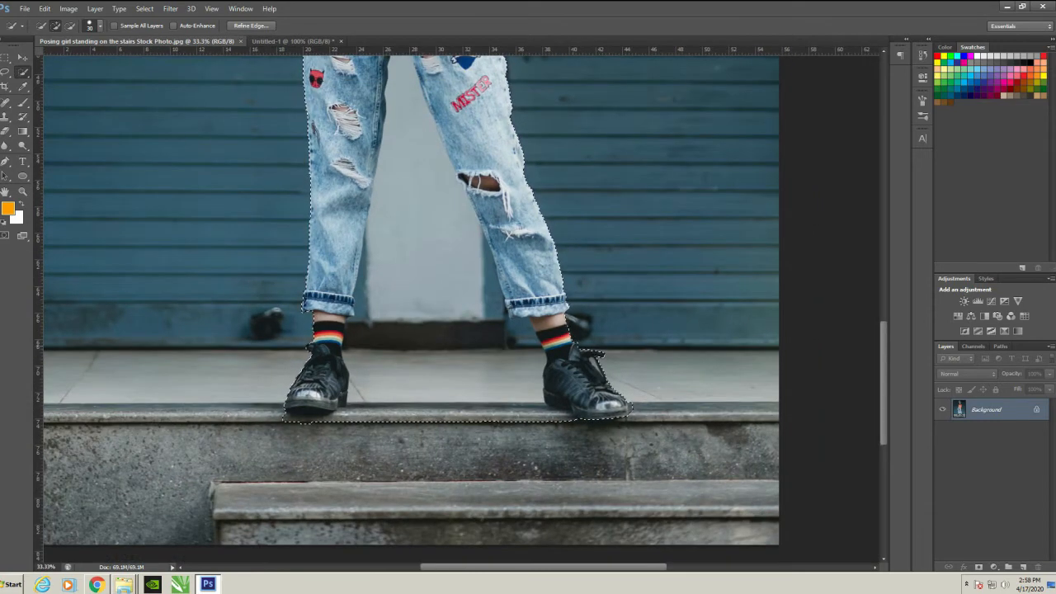
key("ctrl+minus")
key("ctrl+minus")
key("ctrl+minus")
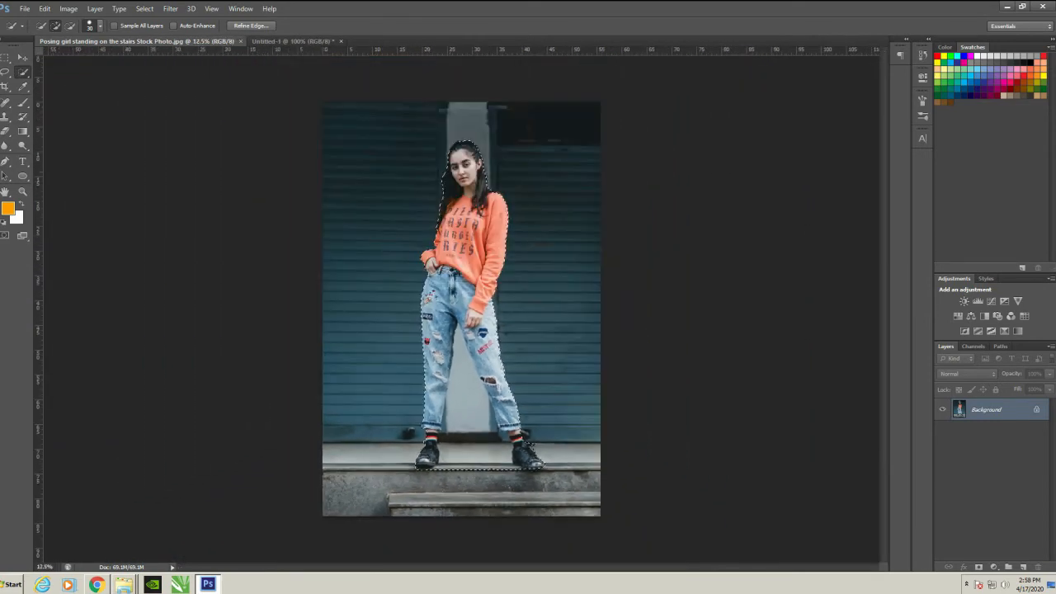
key("ctrl+plus")
key("ctrl+BackSpace")
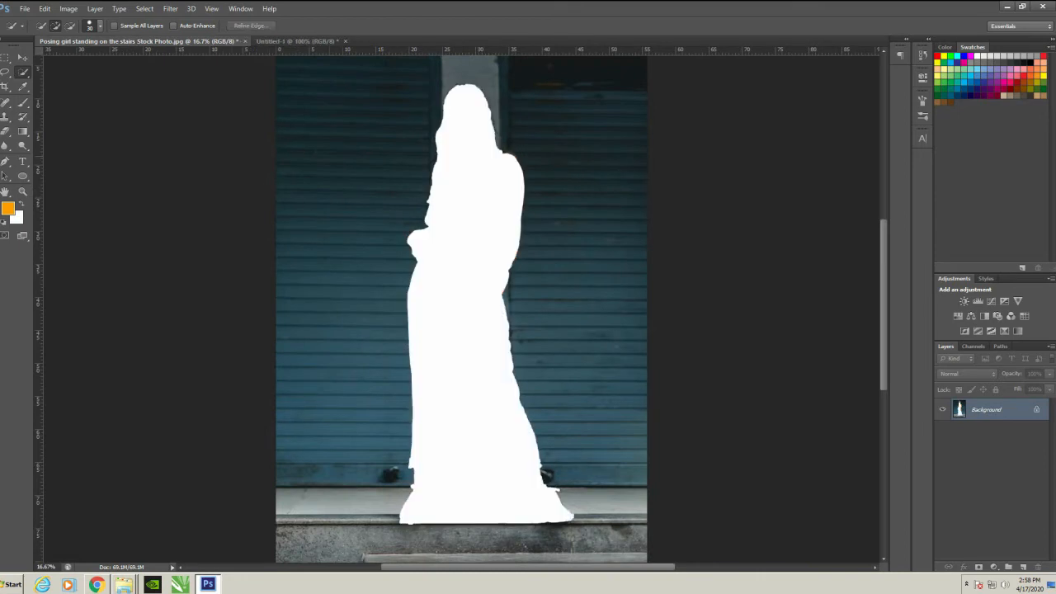
left_click(295, 41)
key("ctrl+v")
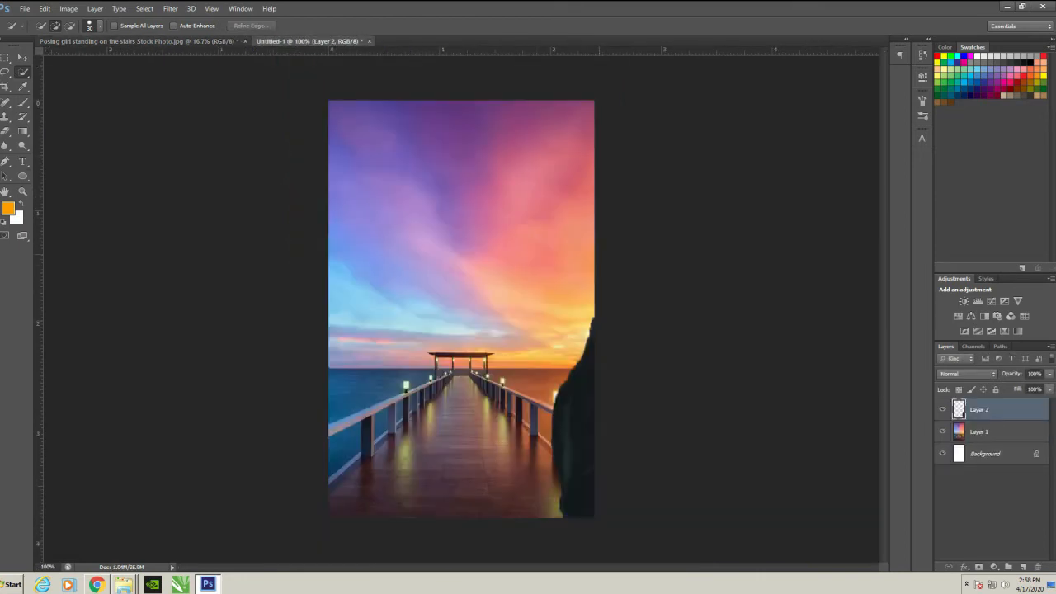
Scale the pasted woman down to about 15% and position her over the pier.
key("ctrl+t")
key("ctrl+minus")
key("ctrl+minus")
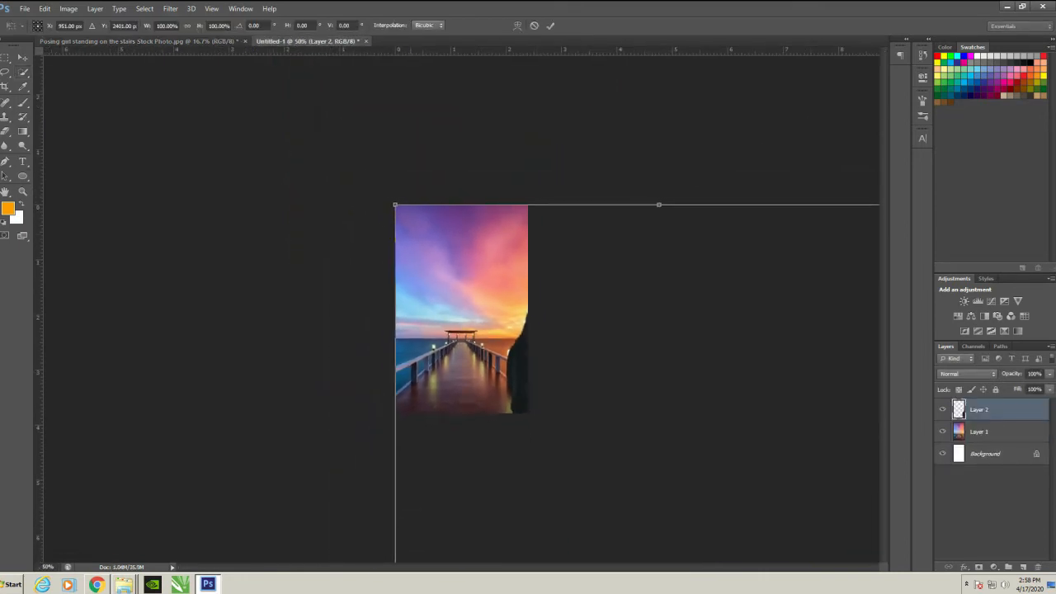
left_click_drag(395, 205, 614, 353, "shift")
left_click_drag(690, 493, 544, 269)
left_click_drag(775, 183, 657, 481)
left_click_drag(615, 511, 651, 196)
left_click_drag(691, 164, 582, 434)
left_click_drag(527, 453, 566, 229)
left_click_drag(622, 210, 511, 221)
left_click_drag(491, 275, 491, 305)
left_click_drag(502, 266, 512, 246)
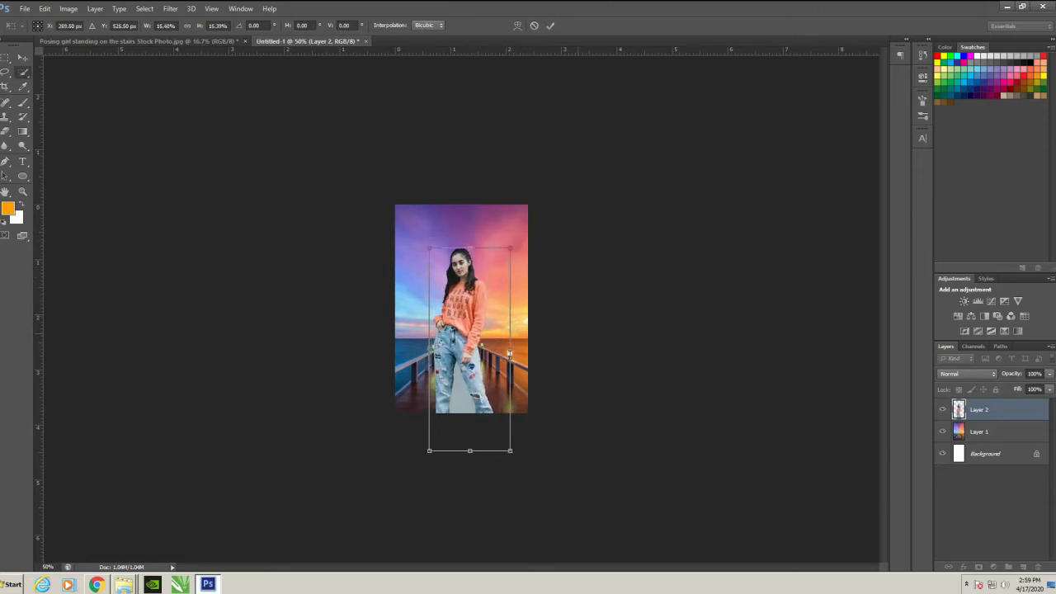
key("Return")
key("ctrl+plus")
key("ctrl+plus")
key("ctrl+plus")
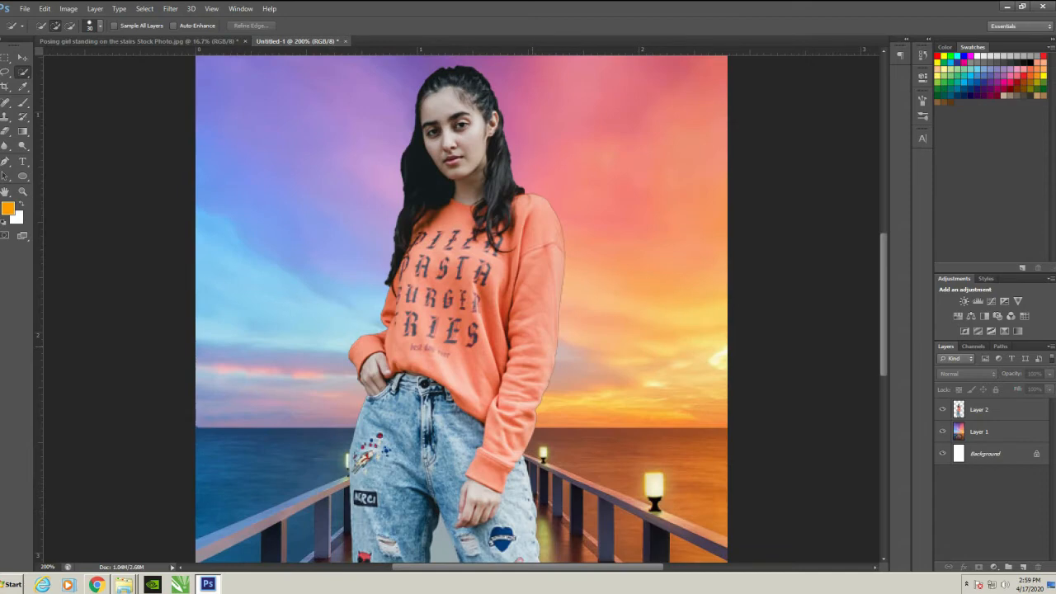
Delete the woman's layer from the sunset pier document.
key("ctrl+minus")
key("ctrl+minus")
left_click(23, 57)
left_click_drag(452, 328, 464, 294)
key("Delete")
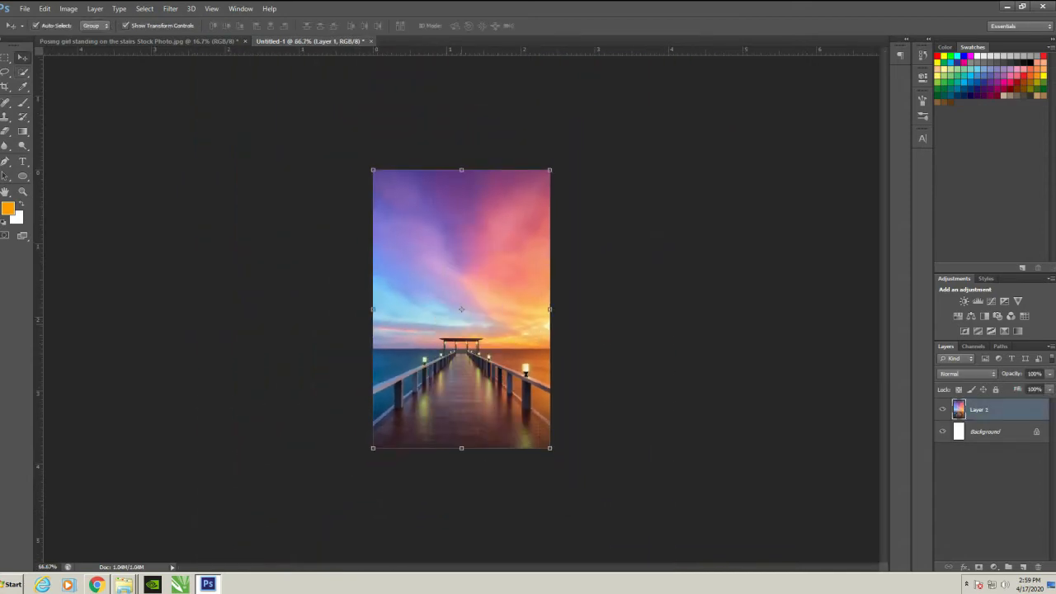
Resize the pier image to 2000 pixels wide with Constrain Proportions and Scale Styles enabled.
key("ctrl+alt+i")
type("2000")
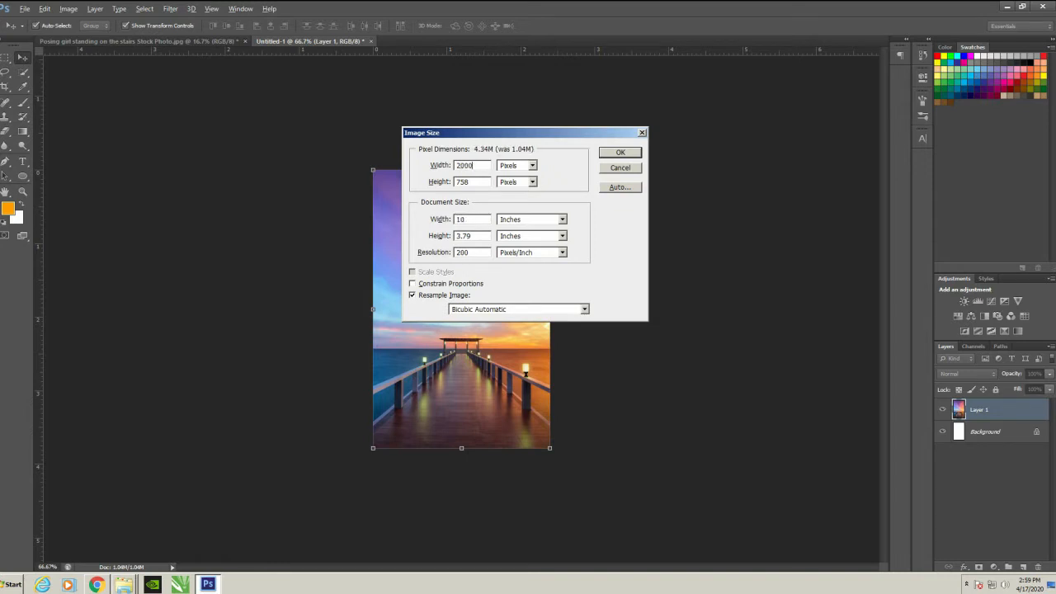
key("ctrl+z")
left_click(412, 283)
left_click(413, 271)
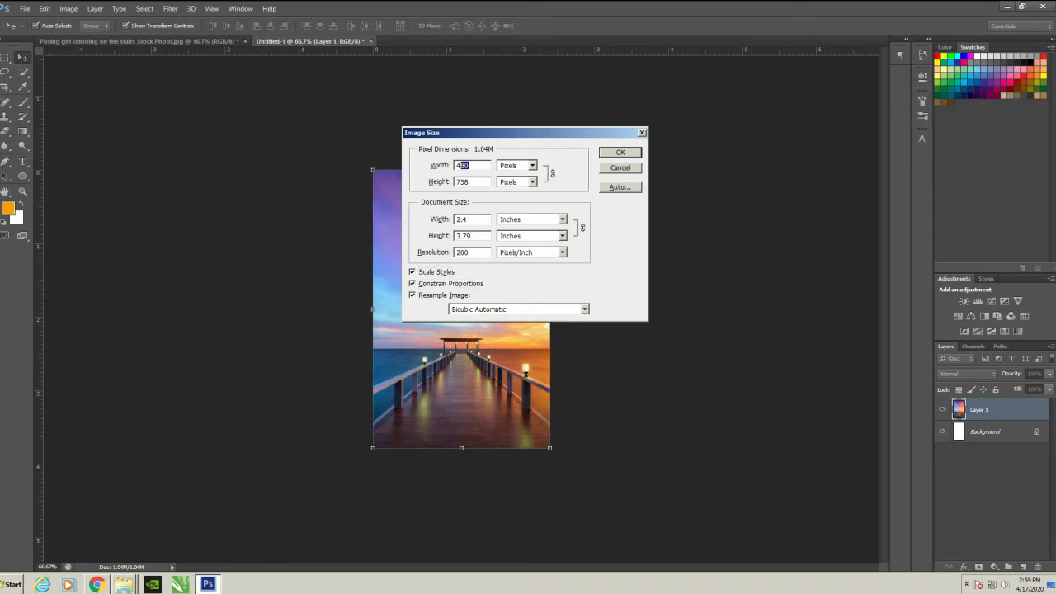
type("2000")
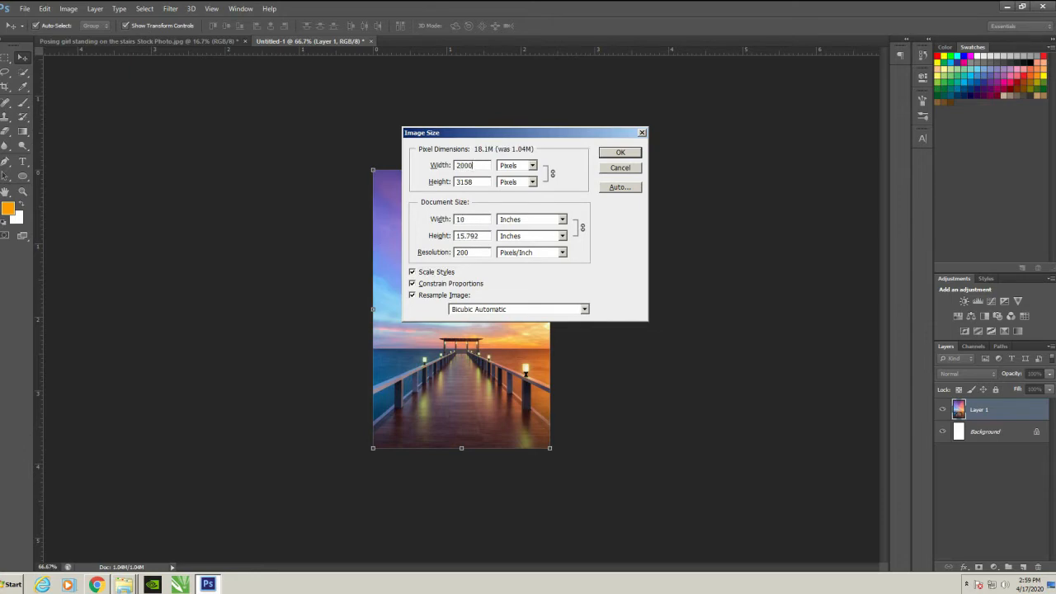
key("Return")
key("ctrl+minus")
key("ctrl+minus")
key("ctrl+minus")
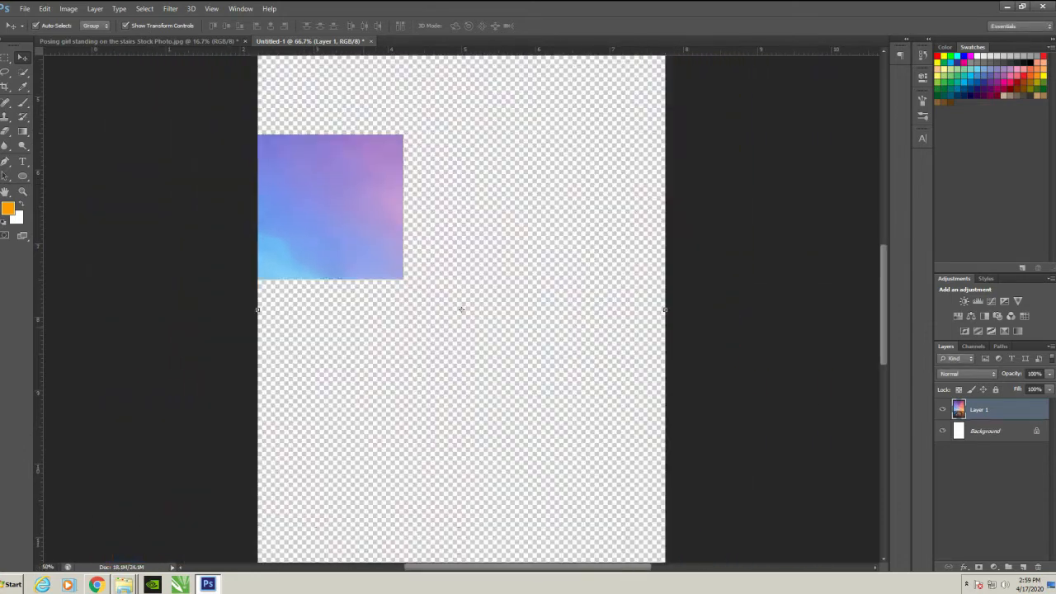
left_click(206, 165)
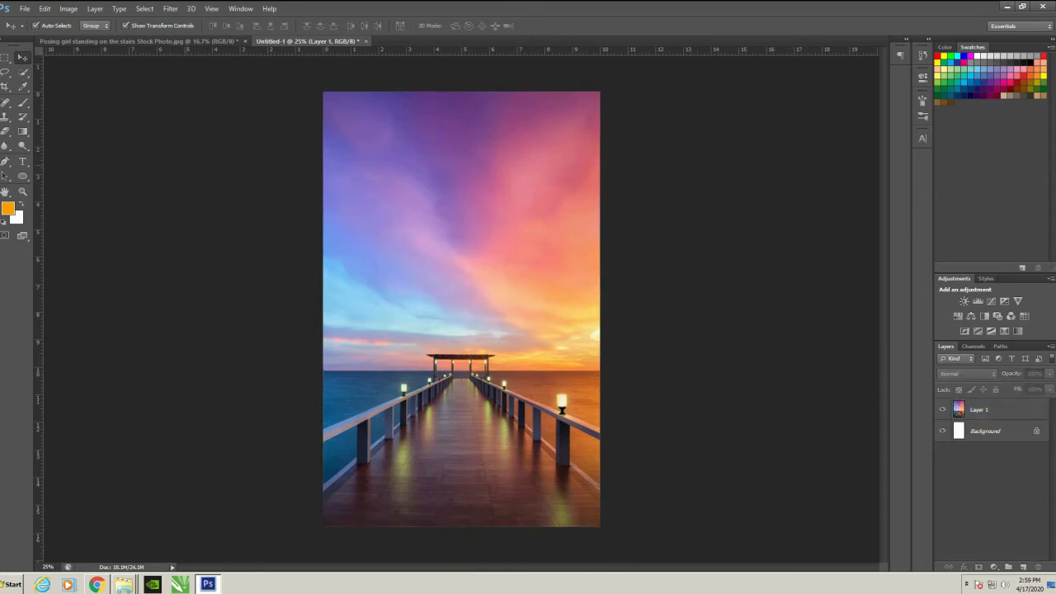
Paste the cut-out woman into the enlarged pier document again.
key("ctrl+Tab")
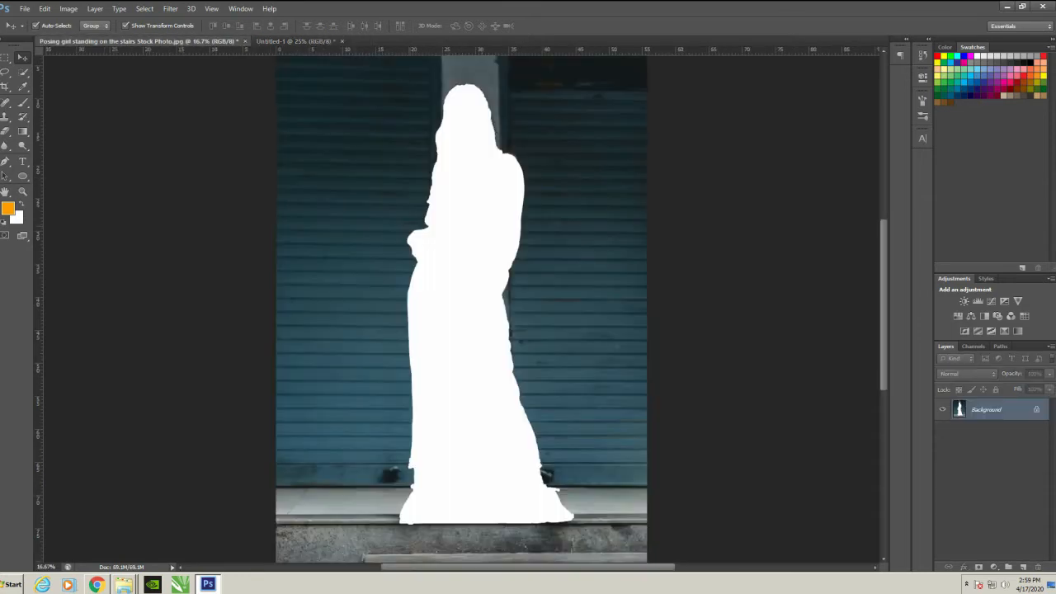
key("ctrl+Tab")
key("ctrl+v")
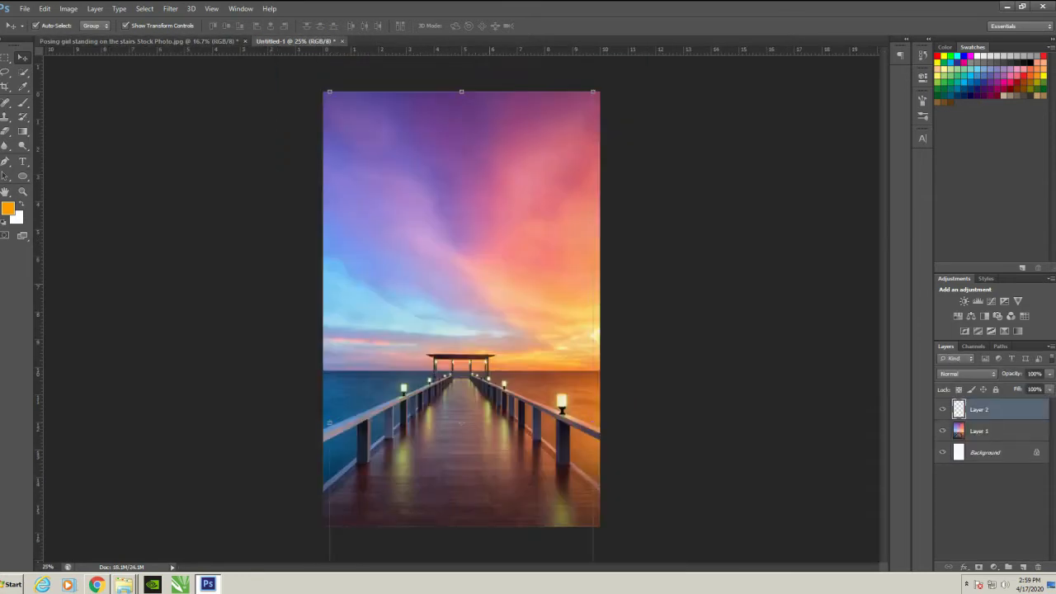
Scale the woman to about 71% and place her in the middle of the pier, cropped below the knees.
left_click_drag(592, 92, 480, 272)
left_click_drag(475, 343, 535, 223)
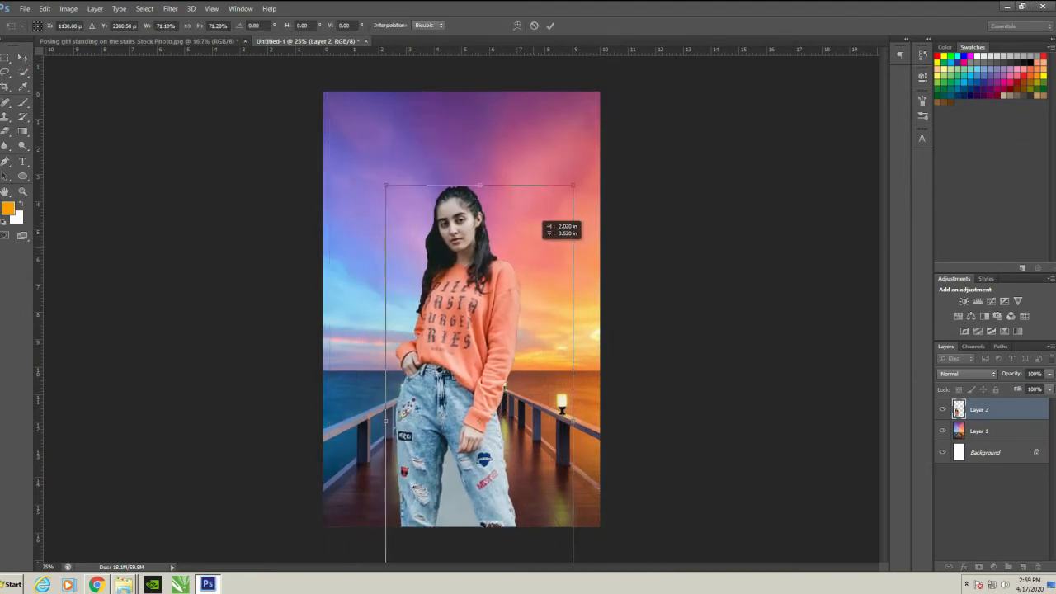
key("Return")
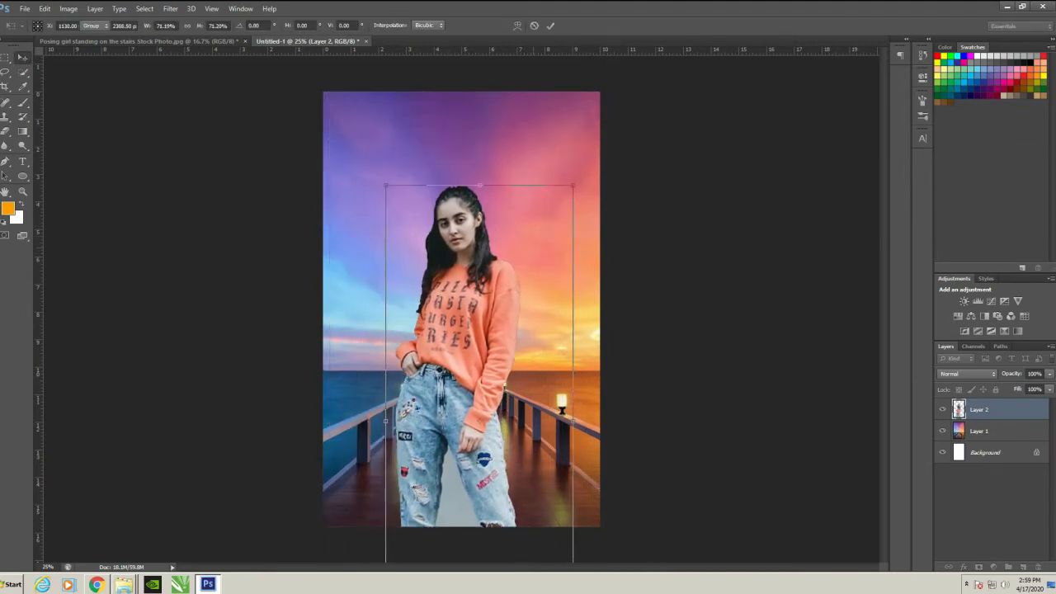
left_click_drag(489, 307, 487, 307)
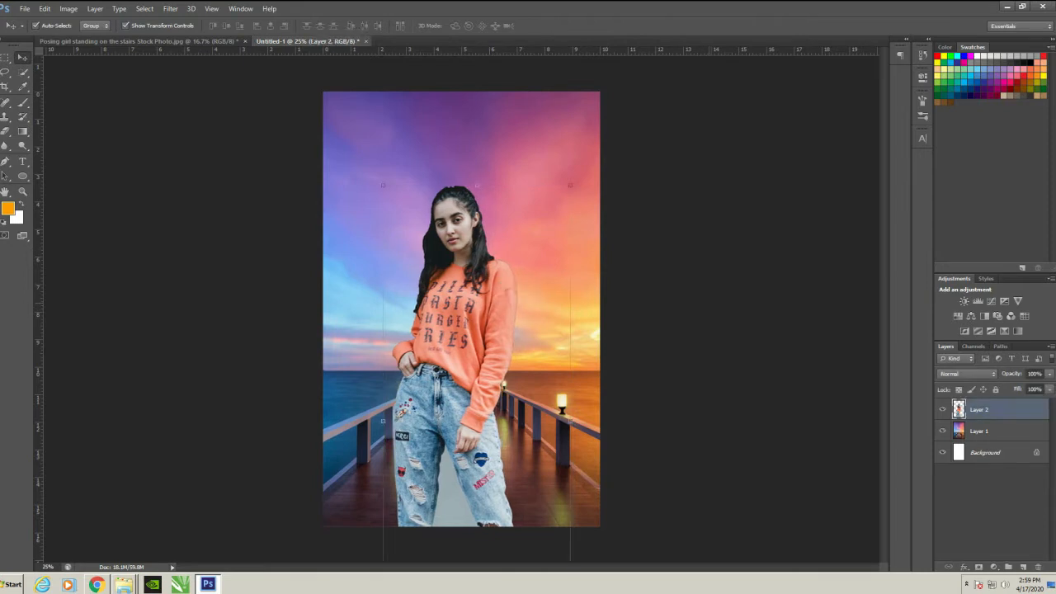
Check the stock photo, then examine the cutout's edges around the woman's sweater and head.
left_click(188, 41)
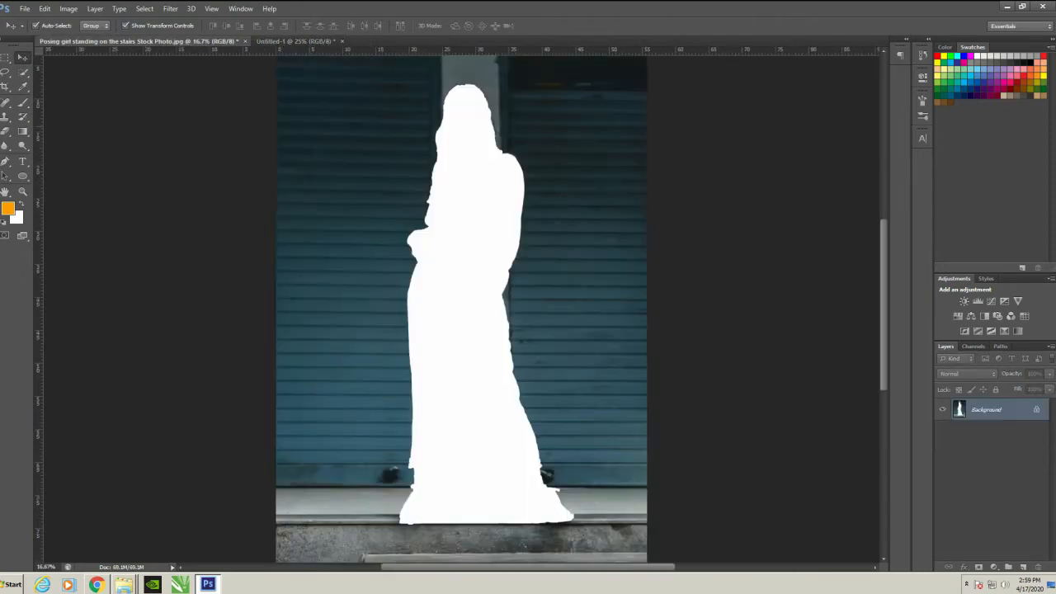
left_click(294, 41)
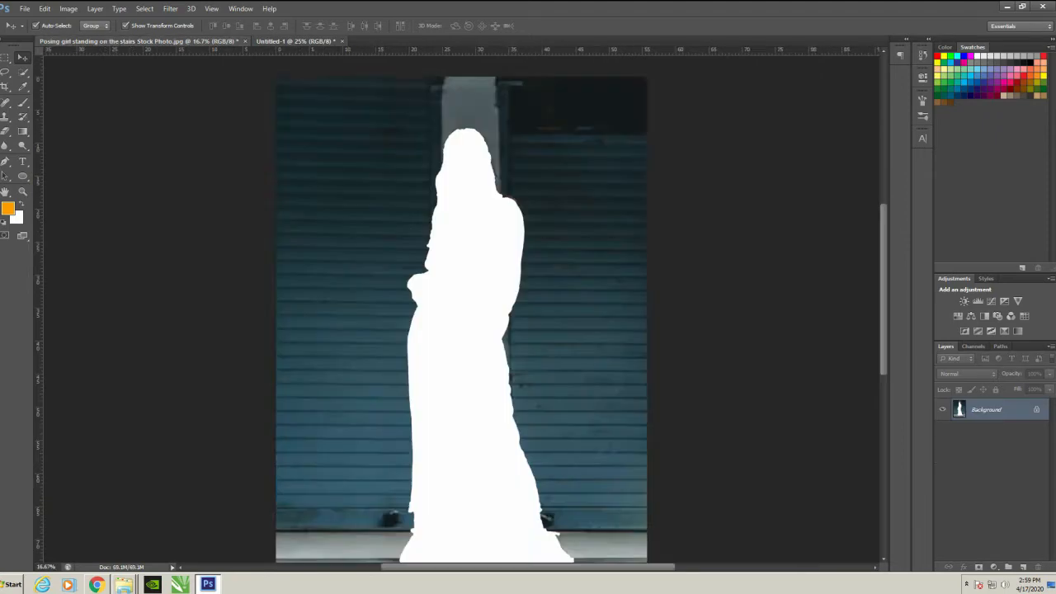
key("ctrl+plus")
key("ctrl+plus")
key("ctrl+plus")
key("ctrl+plus")
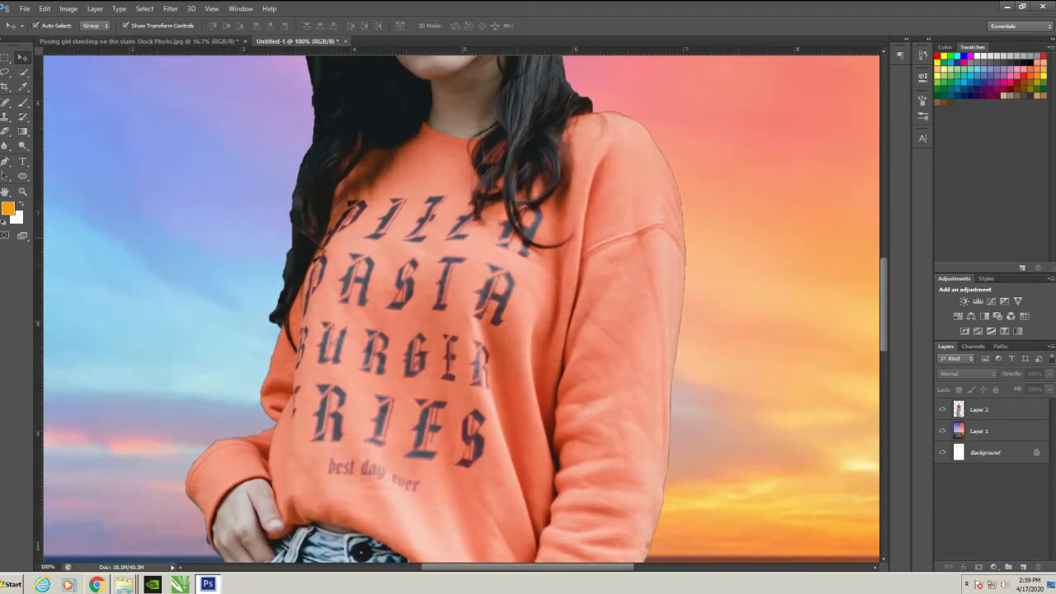
scroll(461, 306, "up", 5)
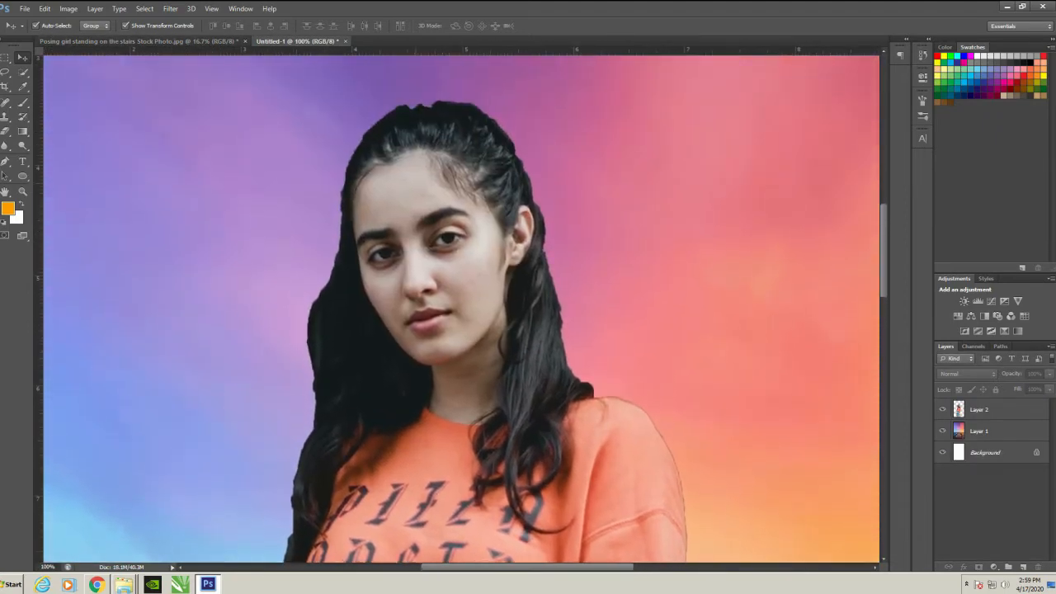
left_click(989, 409)
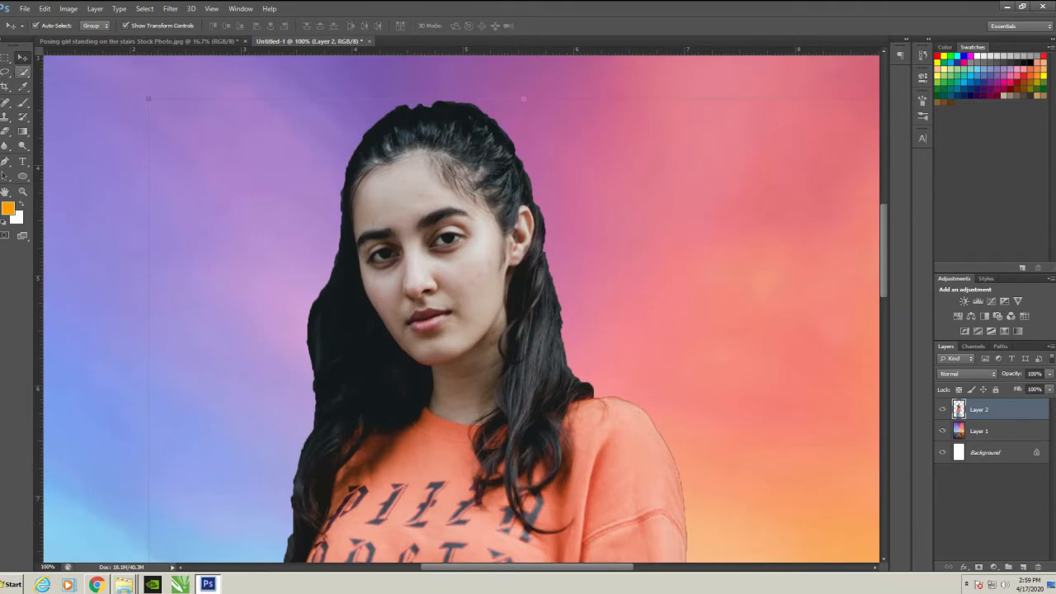
left_click(23, 72)
left_click(6, 72)
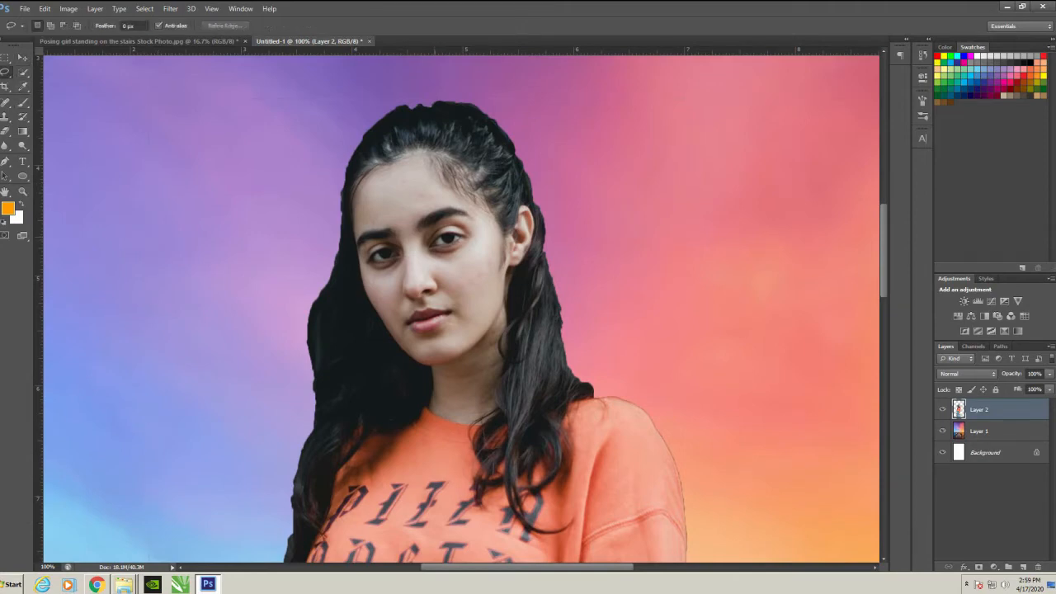
mouse_move(459, 80)
left_mouse_down()
mouse_move(431, 83)
mouse_move(212, 364)
left_mouse_up()
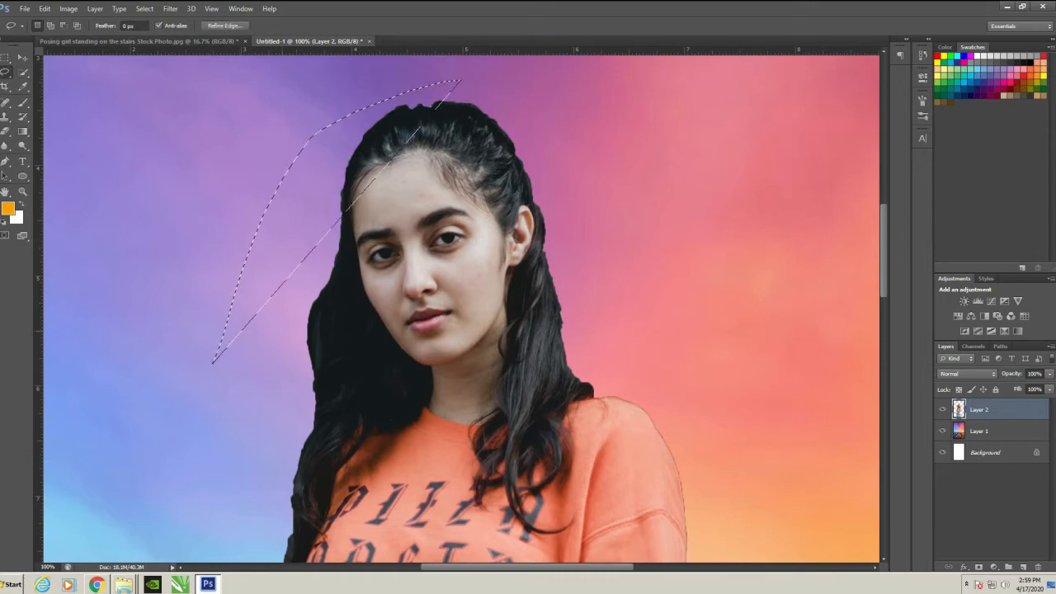
key("ctrl+d")
left_click(23, 58)
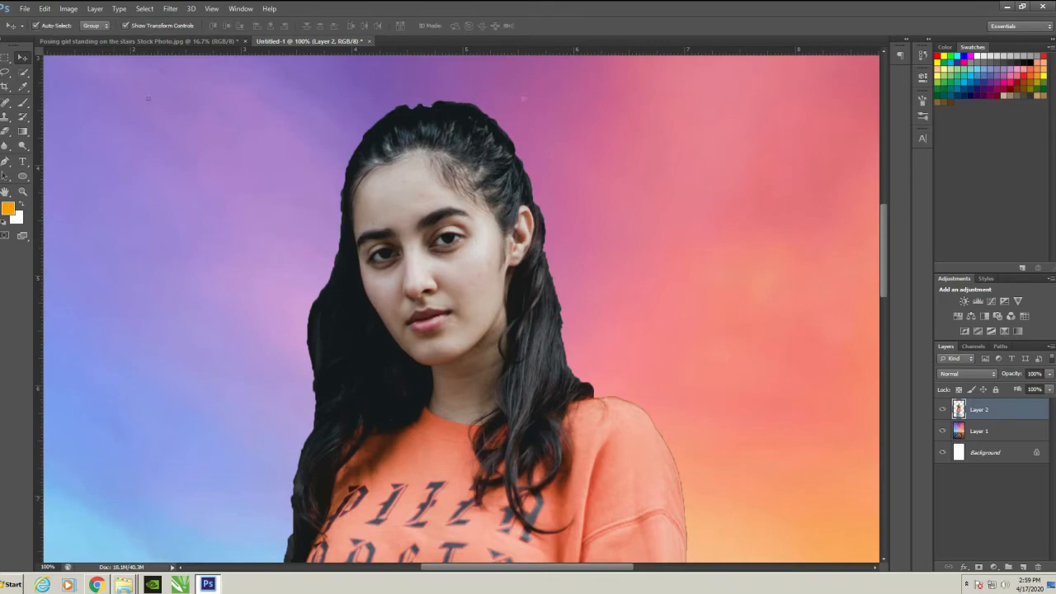
Outline the notched gaps at the top of the woman's hair with a Pen path and convert it to a selection.
key("ctrl+minus")
key("ctrl+minus")
key("ctrl+minus")
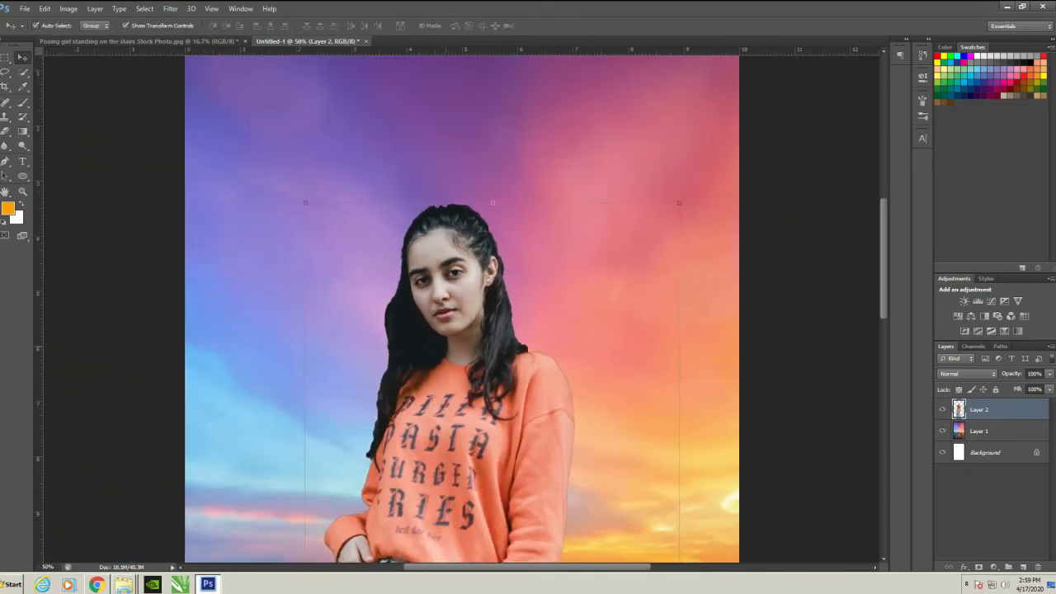
key("ctrl+plus")
key("ctrl+plus")
key("ctrl+plus")
key("ctrl+plus")
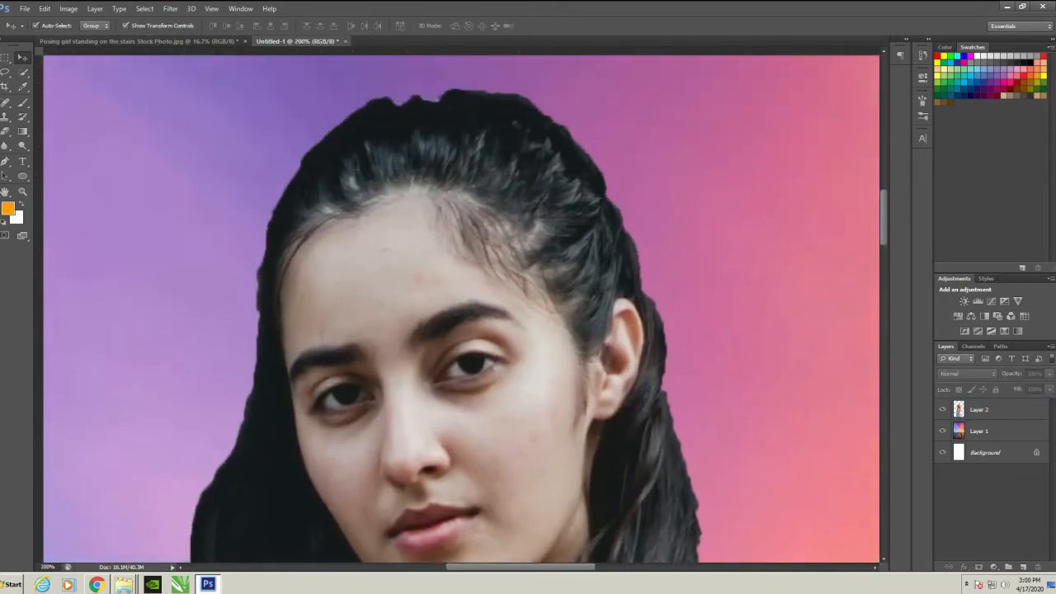
left_click_drag(461, 309, 469, 351)
left_click(6, 161)
left_click_drag(479, 133, 552, 151)
left_click(480, 132, "alt")
left_click_drag(465, 147, 368, 160)
left_click(367, 151)
key("ctrl+Return")
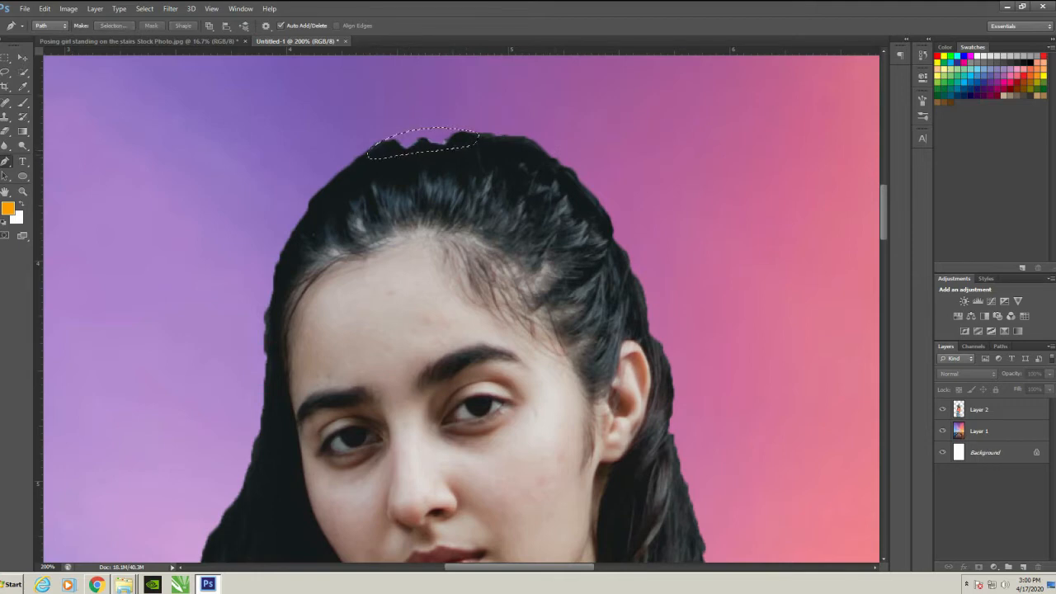
Fill the selected hair gaps on Layer 2 with Content-Aware fill in Normal mode at 100% opacity.
left_click(990, 409)
key("shift+F5")
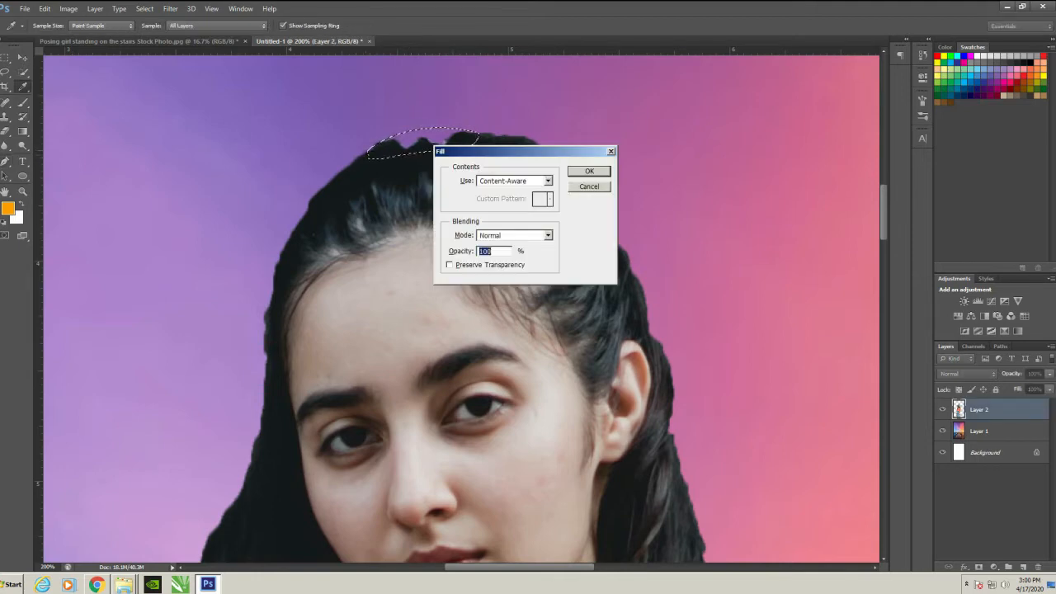
key("Return")
key("ctrl+minus")
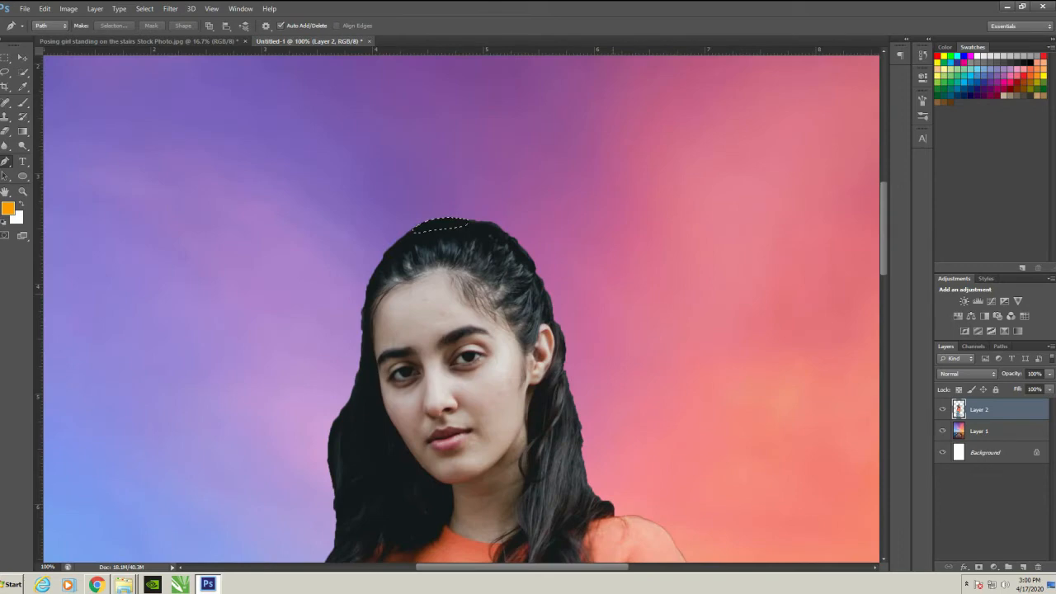
key("ctrl+minus")
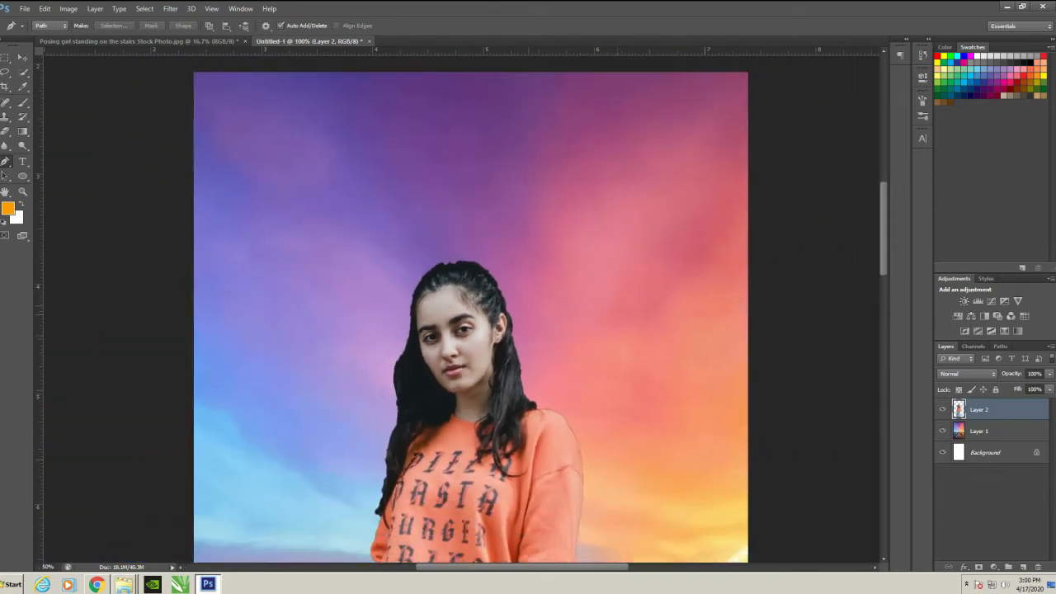
Trim the ragged outer edge of the long hair beside the sweater on the image's left using a Pen path selection.
key("ctrl+minus")
key("ctrl+minus")
key("ctrl+plus")
key("ctrl+plus")
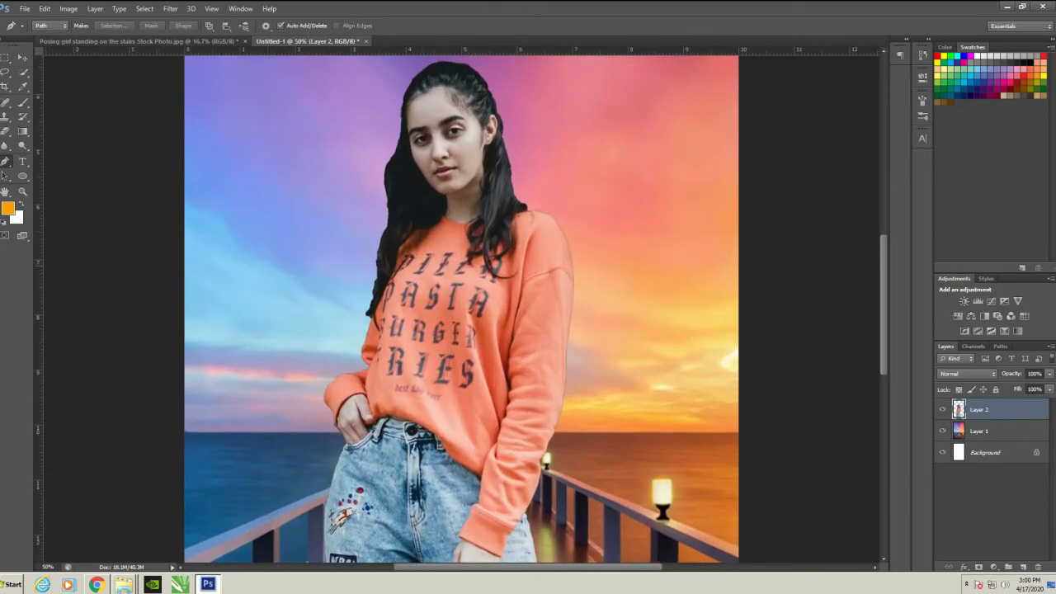
key("ctrl+plus")
key("ctrl+plus")
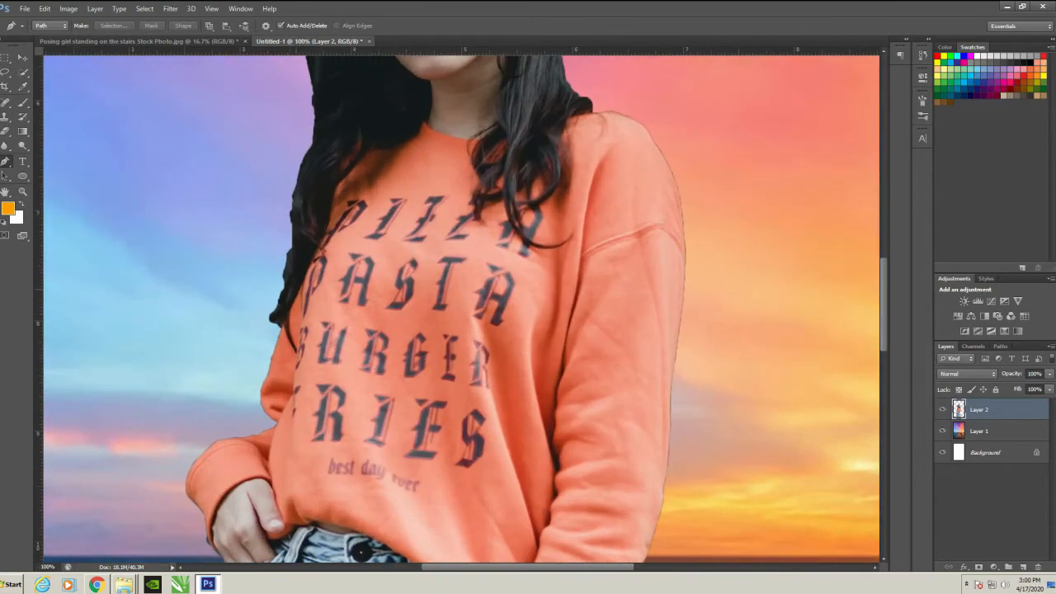
mouse_move(294, 199)
left_mouse_down()
mouse_move(282, 311)
mouse_move(260, 336)
mouse_move(242, 284)
mouse_move(246, 217)
mouse_move(283, 162)
mouse_move(294, 199)
left_mouse_up()
key("ctrl+Return")
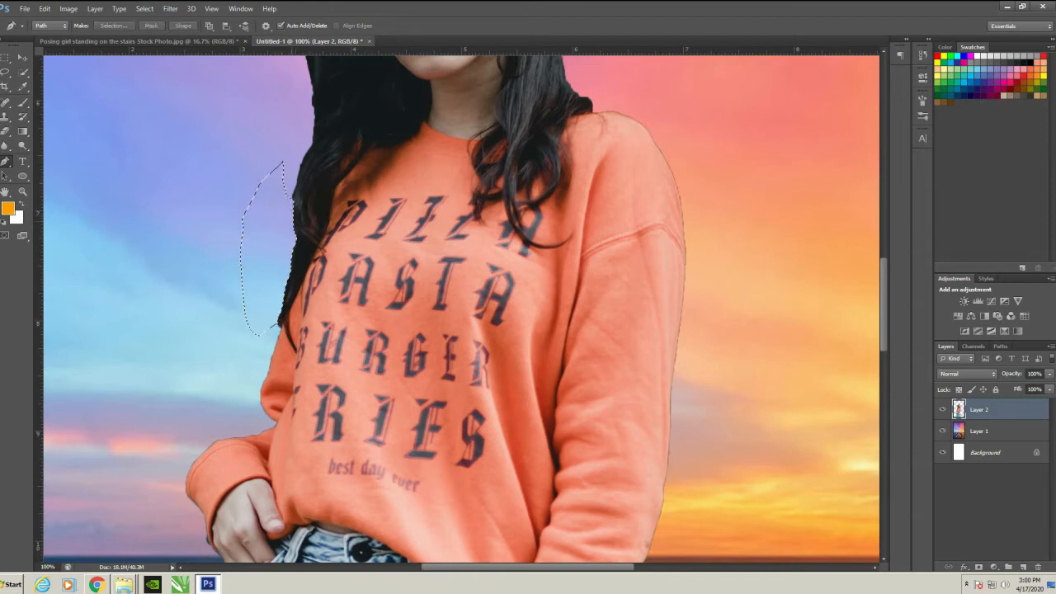
key("ctrl+minus")
key("ctrl+minus")
key("ctrl+minus")
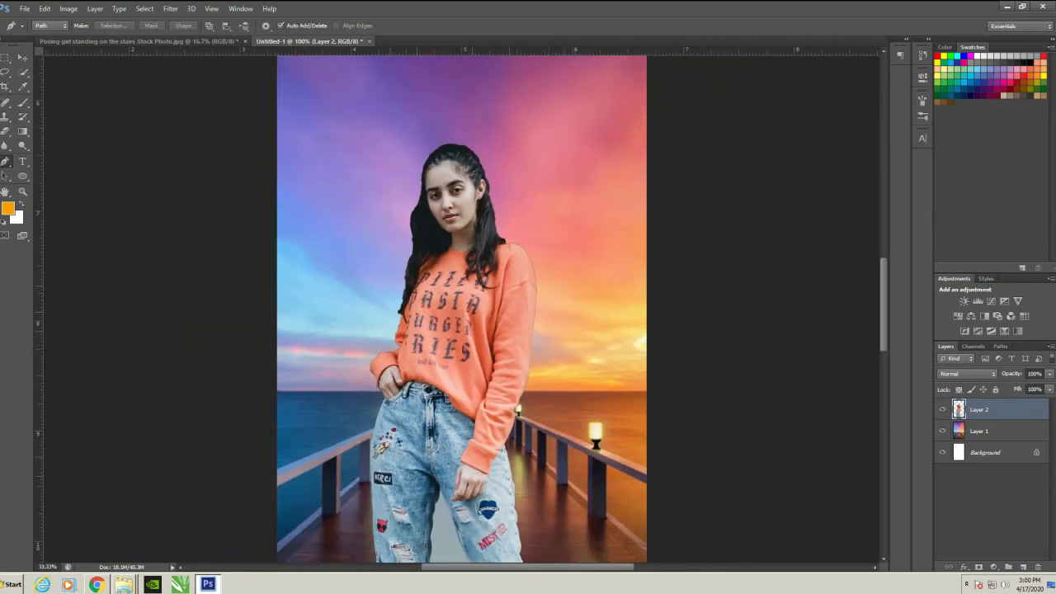
key("ctrl+plus")
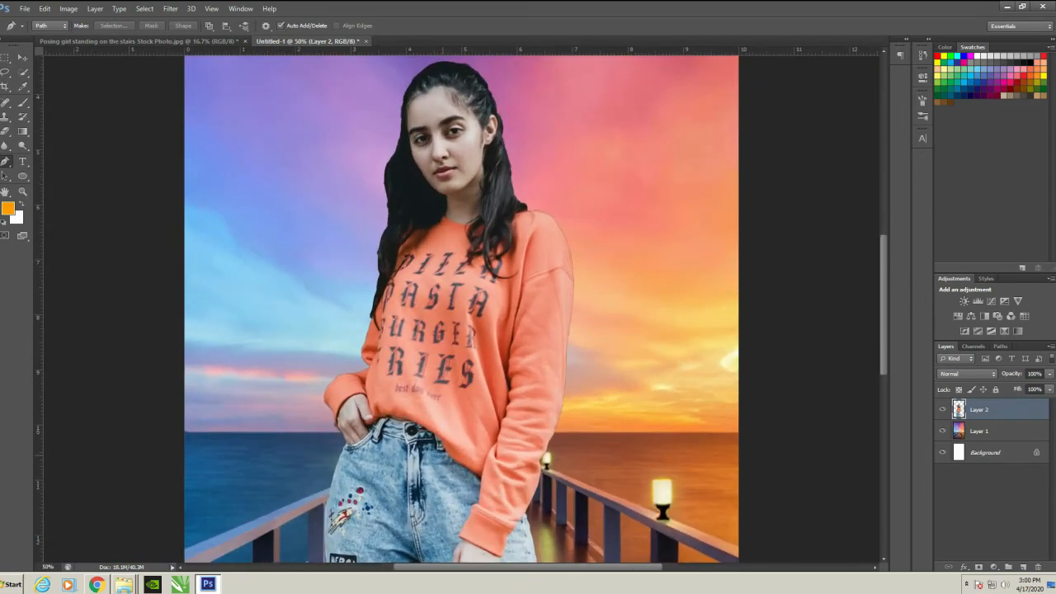
Select the grey background left between the woman's legs with Quick Selection and delete it.
left_click_drag(528, 479, 541, 130)
left_click(23, 73)
left_click_drag(461, 371, 450, 288)
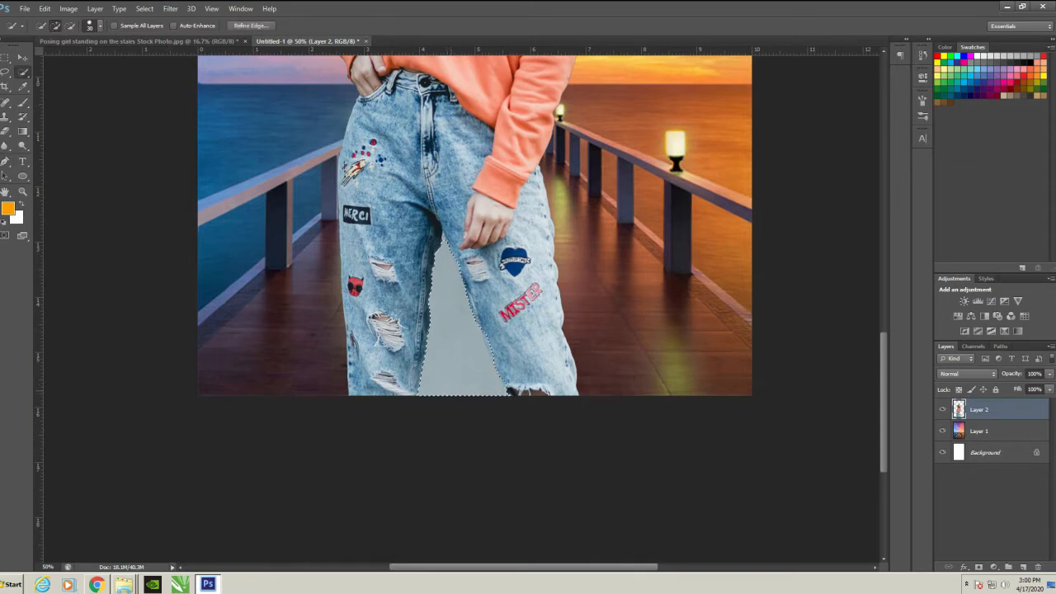
key("Delete")
key("ctrl+d")
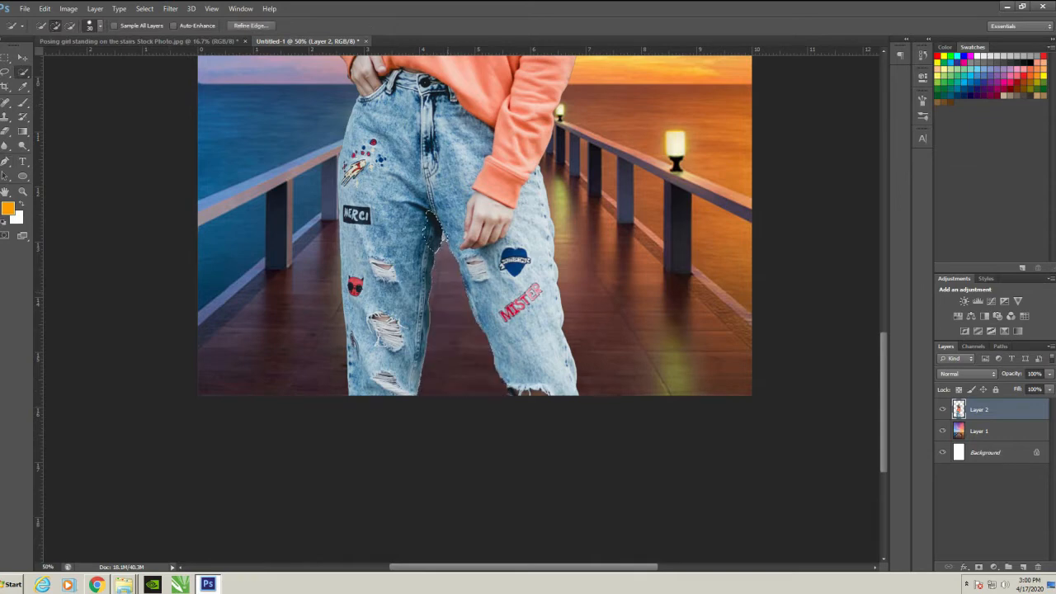
Scale down the woman on Layer 2 with Free Transform and position her on the centre of the pier, cropped at the canvas bottom.
key("ctrl+d")
key("ctrl+minus")
key("ctrl+minus")
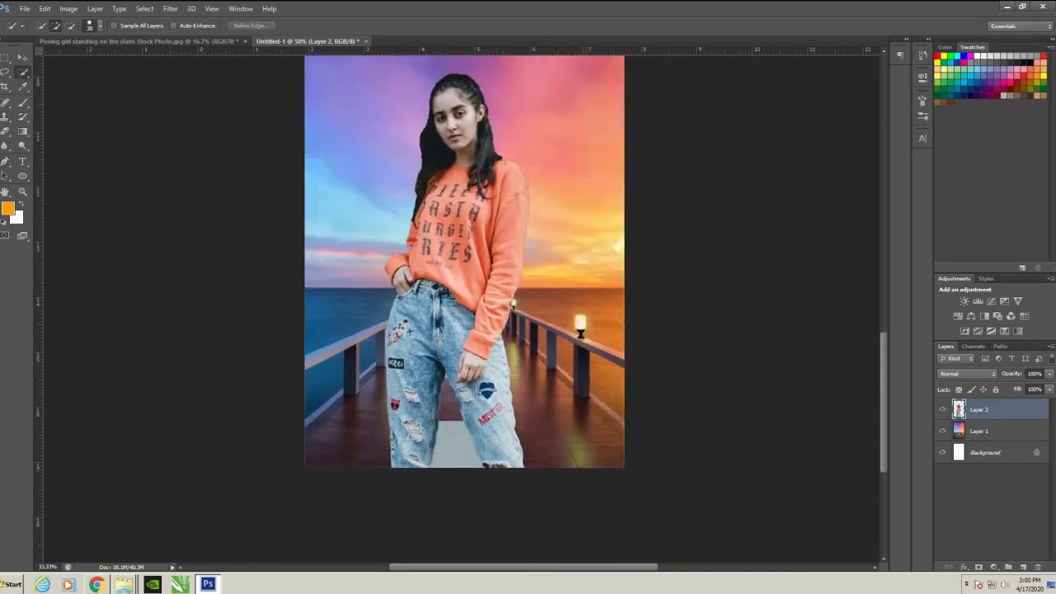
key("v")
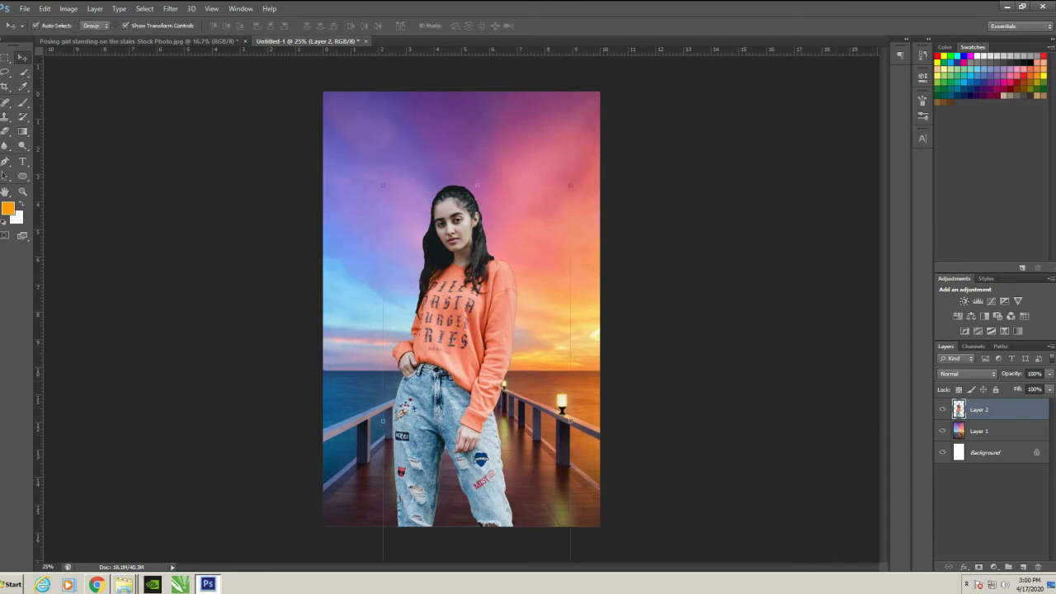
left_click_drag(460, 356, 457, 322)
key("ctrl+t")
left_click_drag(567, 149, 519, 266)
left_click_drag(487, 353, 502, 328)
left_click_drag(536, 243, 547, 218)
key("Return")
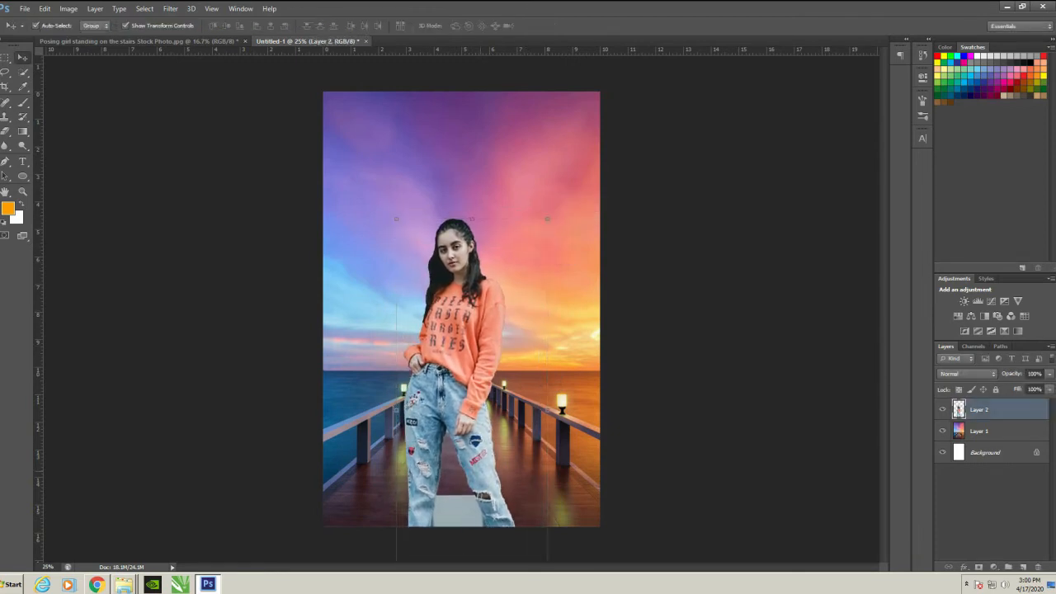
Select the remaining grey block between the woman's lower legs with Quick Selection and delete it.
key("w")
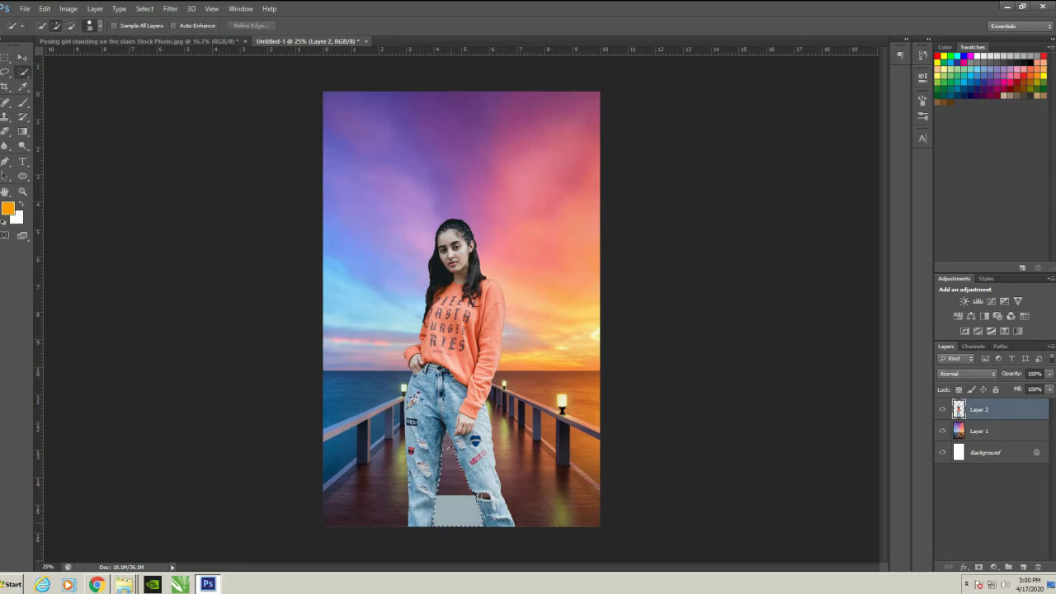
left_click(458, 509)
key("Delete")
key("ctrl+d")
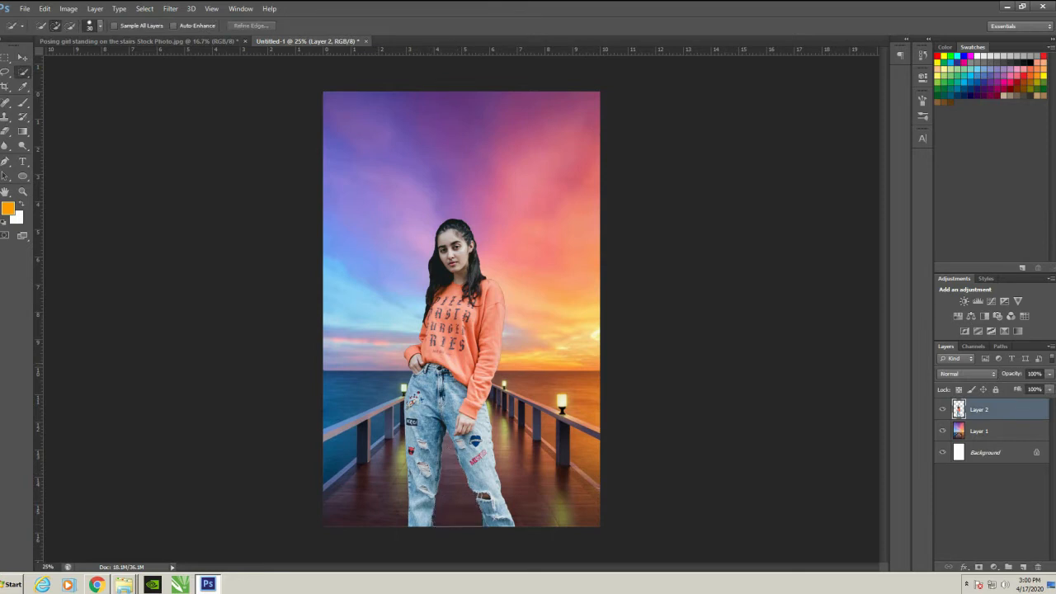
Start a Tilt-Shift blur on Layer 1 with 26 px blur and centre its focus band at the woman's hips.
key("v")
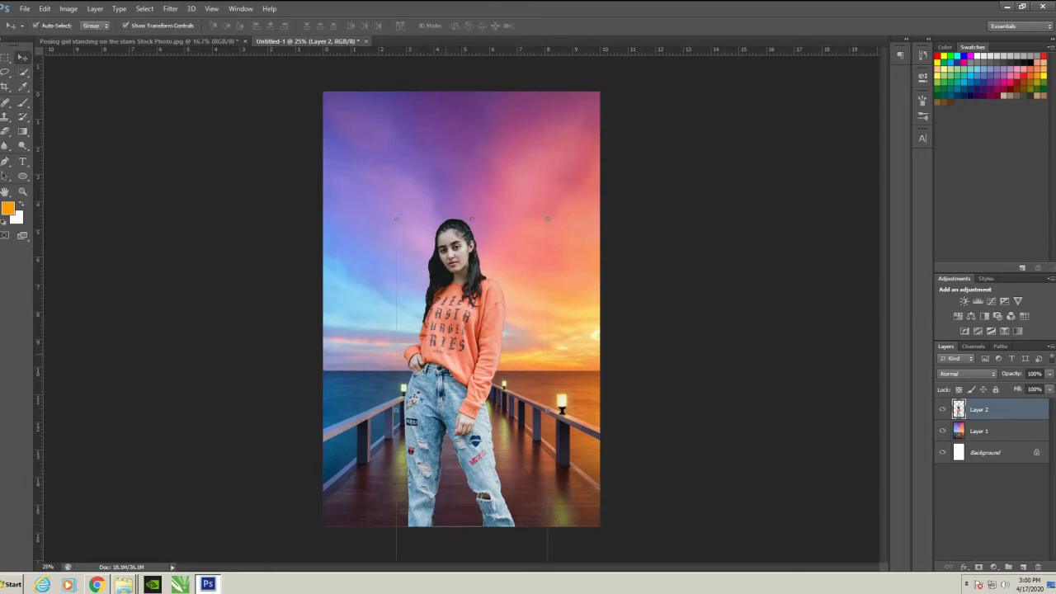
left_click(978, 431)
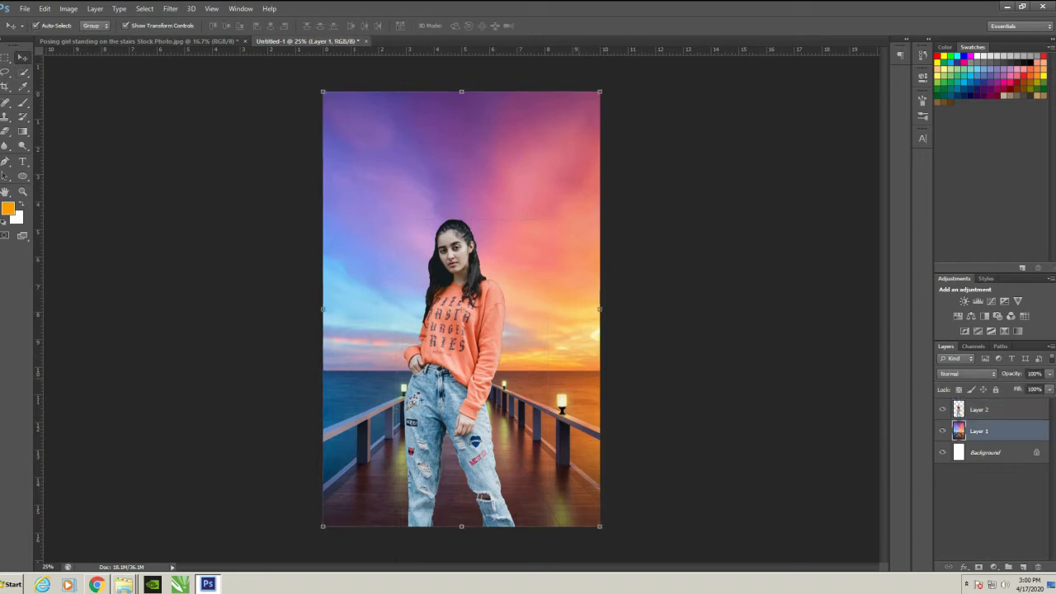
left_click(171, 8)
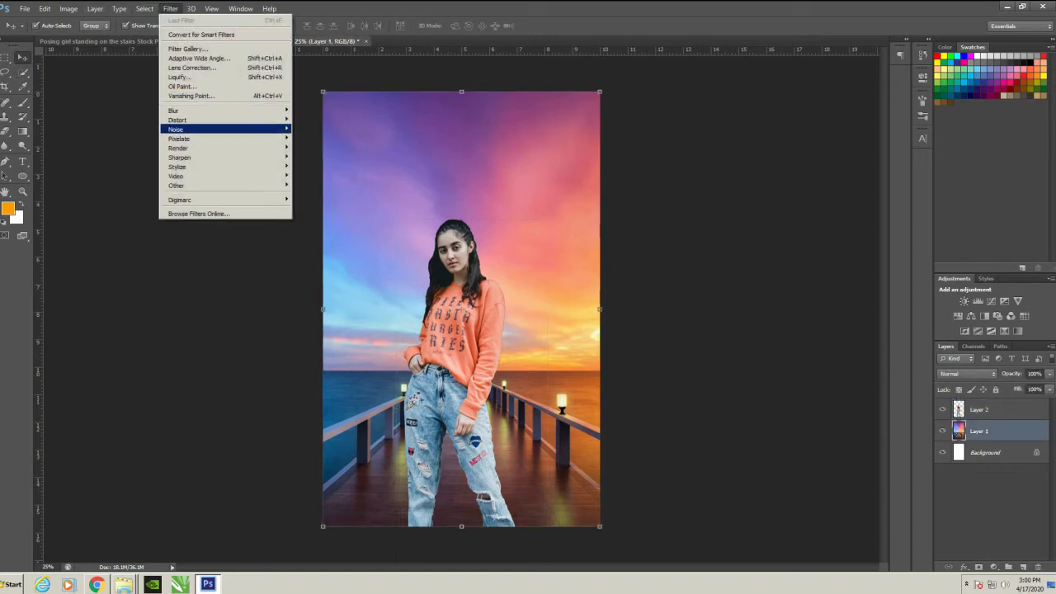
mouse_move(173, 110)
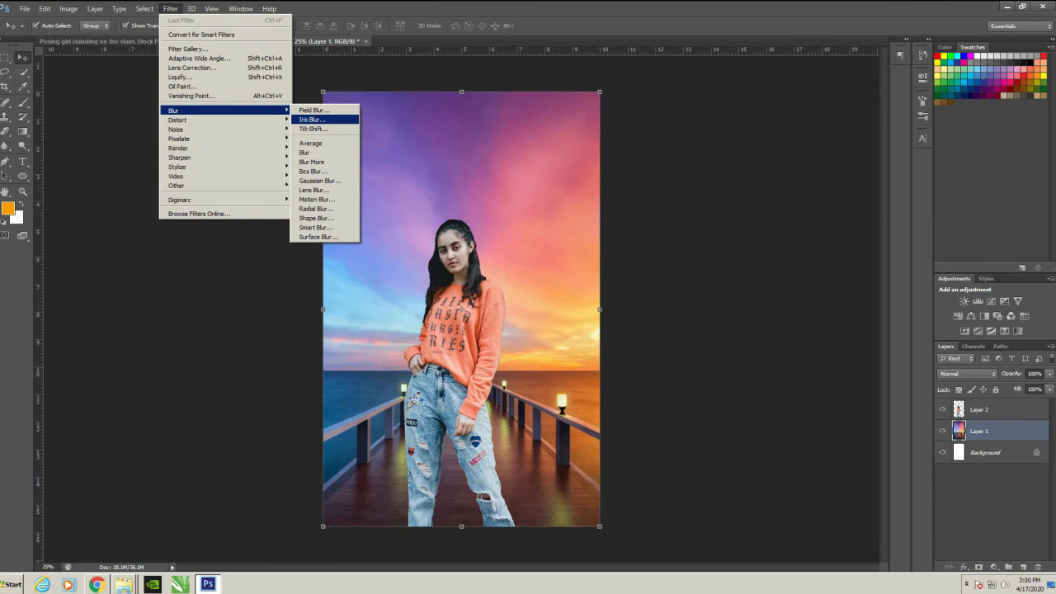
left_click(313, 128)
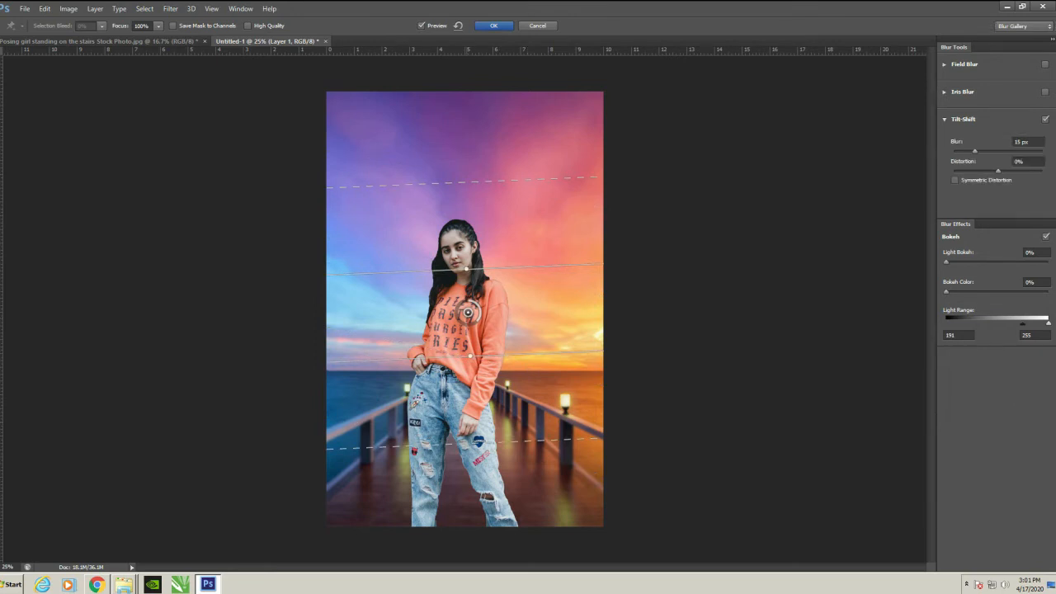
left_click_drag(465, 324, 461, 403)
left_click_drag(462, 447, 460, 447)
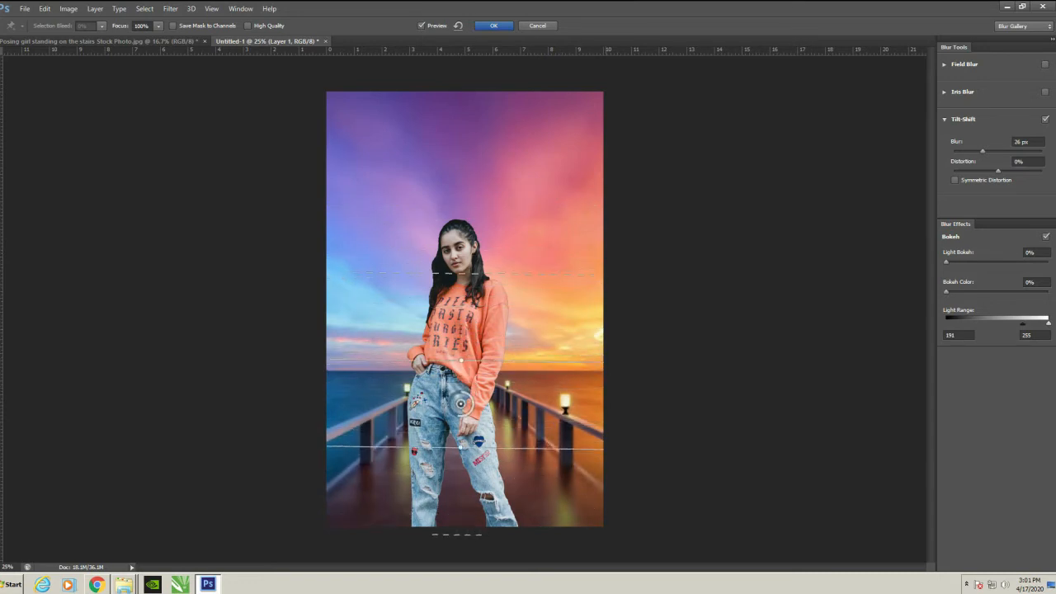
Narrow the upper part of the Tilt-Shift focus band, nearly level its lines, and apply the blur to Layer 1.
left_click_drag(466, 404, 466, 404)
left_click_drag(460, 447, 460, 447)
left_click_drag(461, 360, 461, 403)
mouse_move(460, 447)
left_mouse_down()
mouse_move(466, 393)
mouse_move(460, 447)
left_mouse_up()
left_click_drag(459, 416, 459, 447)
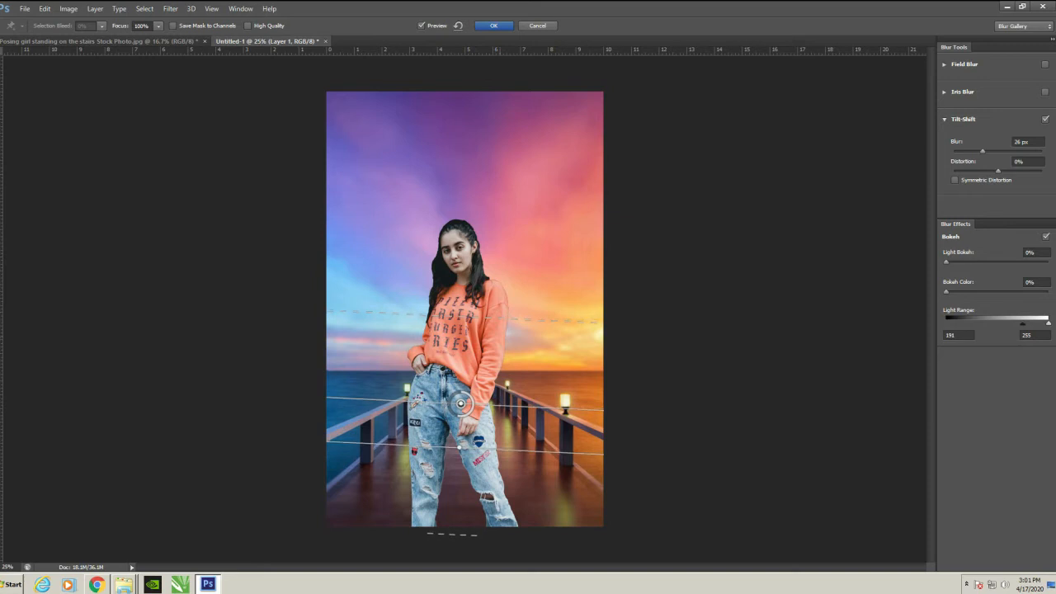
left_click_drag(459, 447, 461, 447)
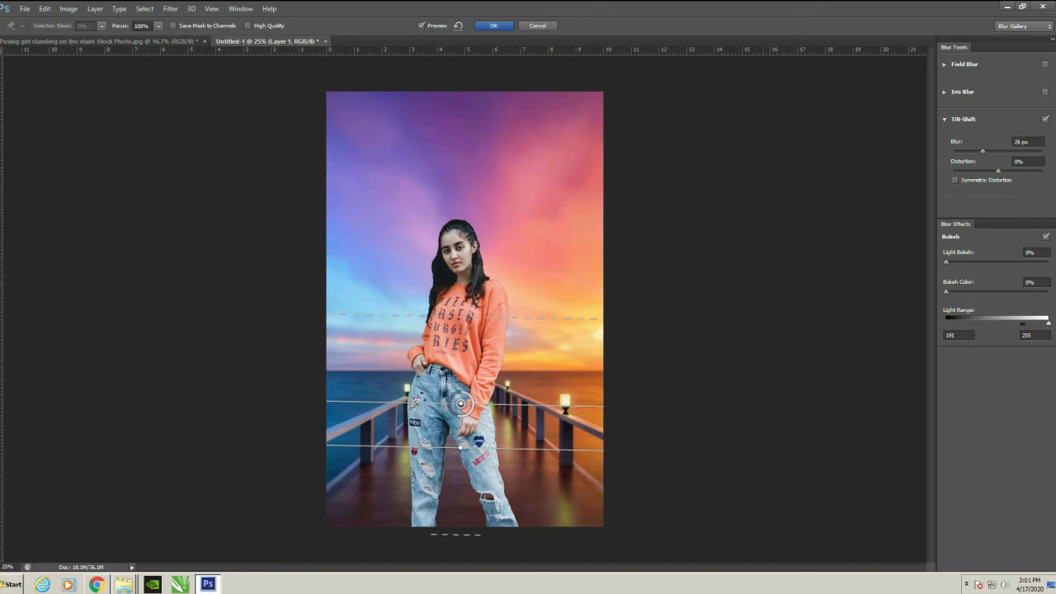
key("Return")
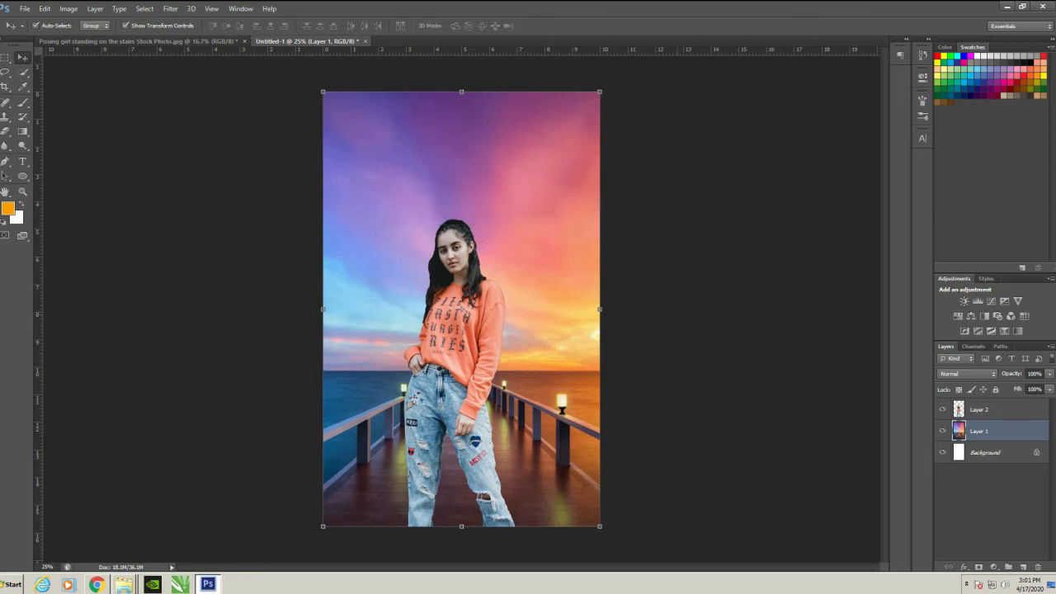
Apply a second Tilt-Shift blur of 15 px to Layer 1, extending the focus band from the woman's chin to her thighs.
left_click(145, 8)
mouse_move(170, 8)
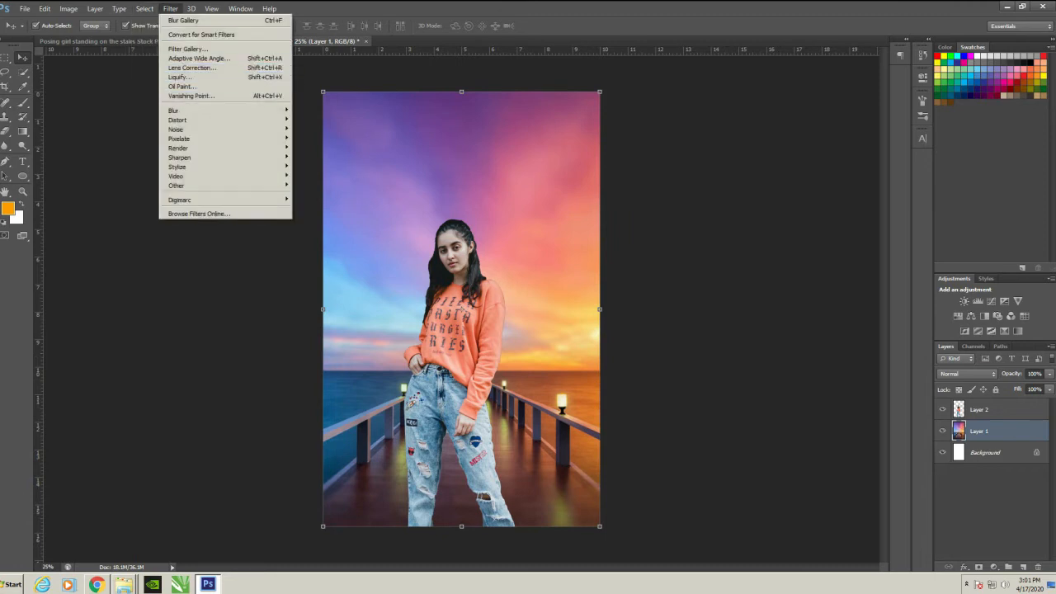
mouse_move(178, 110)
left_click(312, 126)
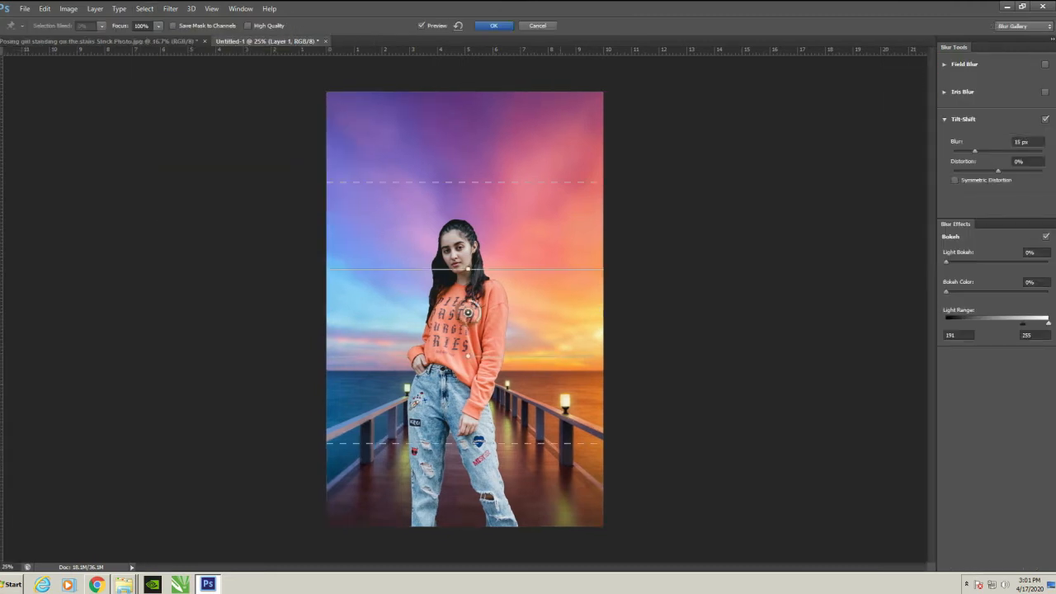
left_click_drag(466, 443, 466, 402)
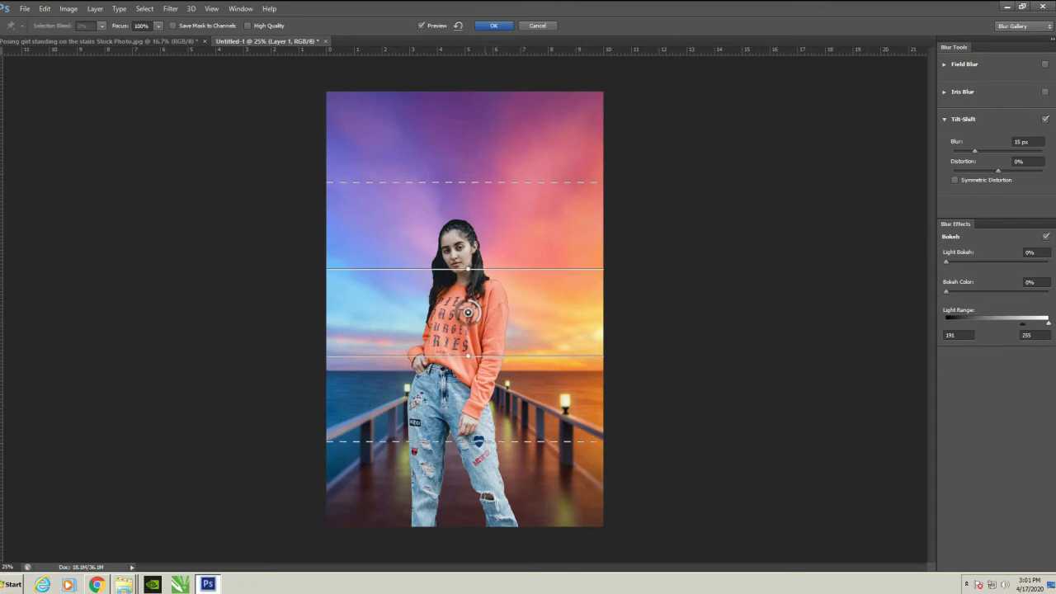
left_click_drag(466, 416, 466, 425)
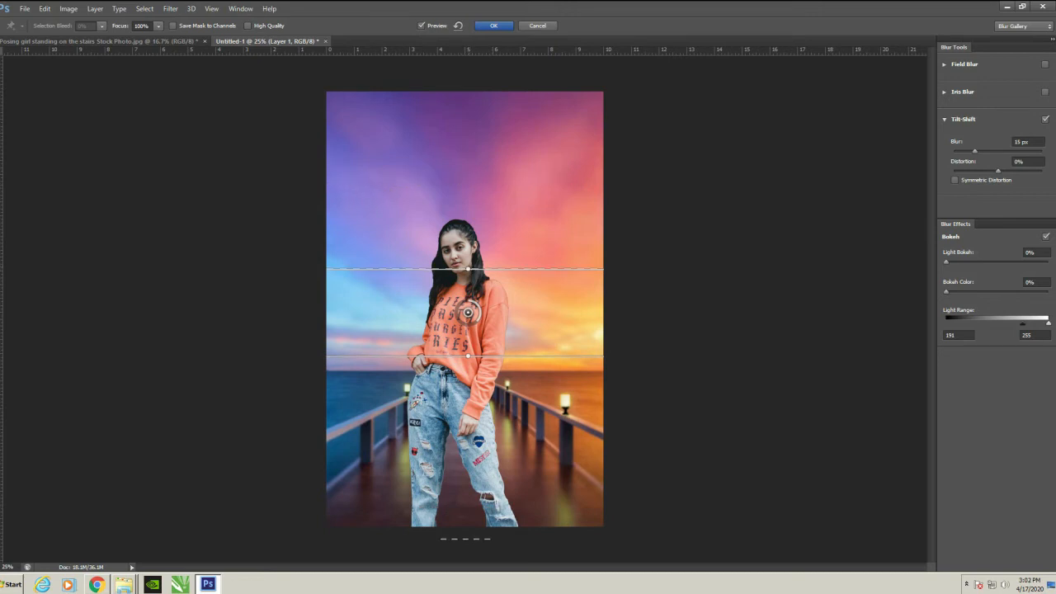
left_click_drag(469, 357, 476, 439)
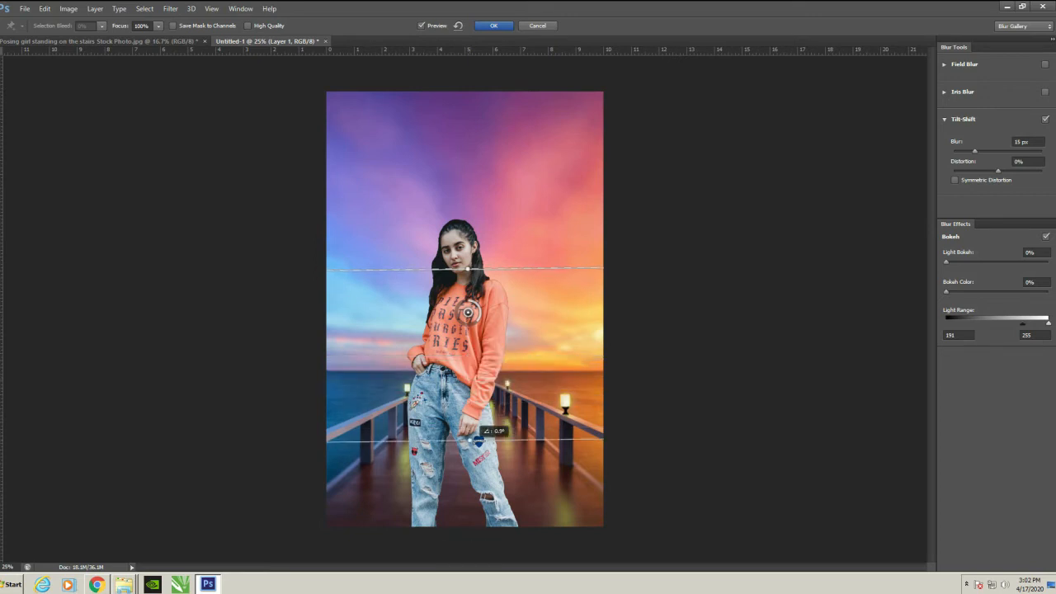
key("Return")
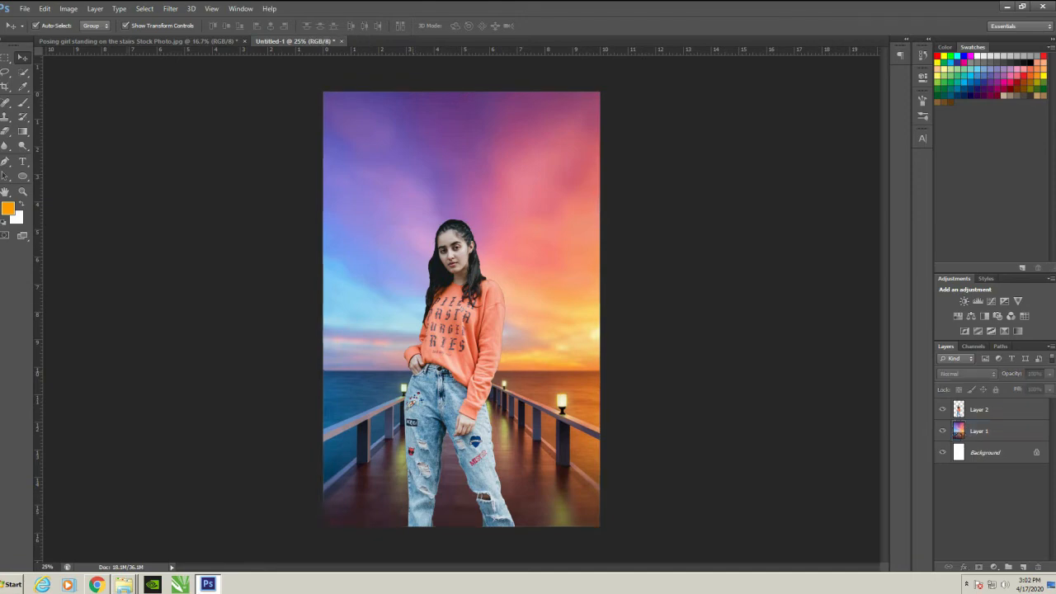
Add a Photo Filter adjustment layer above Layer 2 using Warming Filter (85) at 60% density.
key("ctrl+plus")
key("ctrl+plus")
left_click(979, 409)
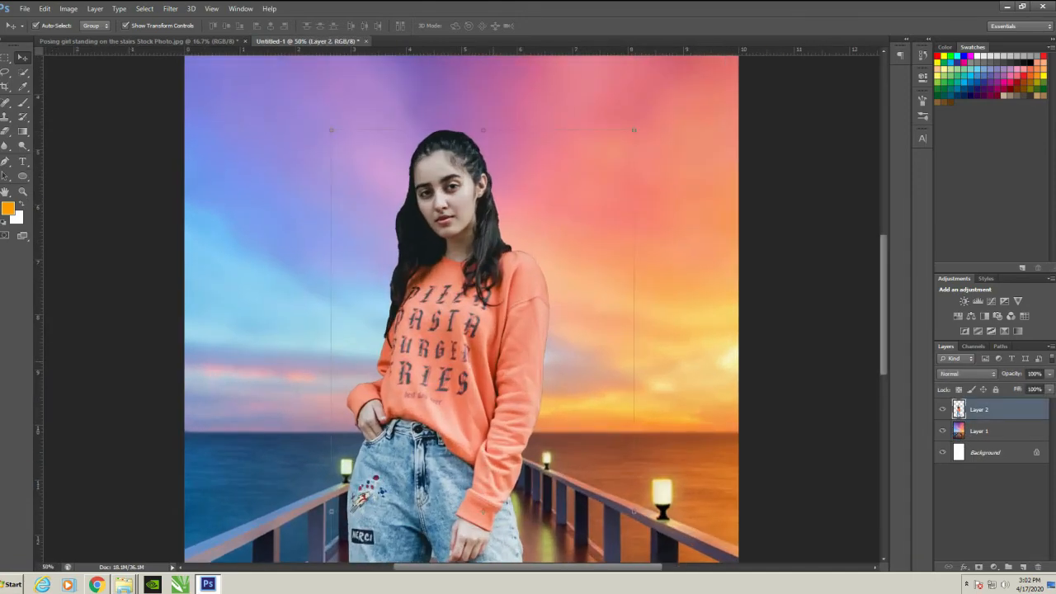
scroll(461, 309, "down", 3)
key("ctrl+plus")
scroll(461, 308, "up", 1)
key("ctrl+minus")
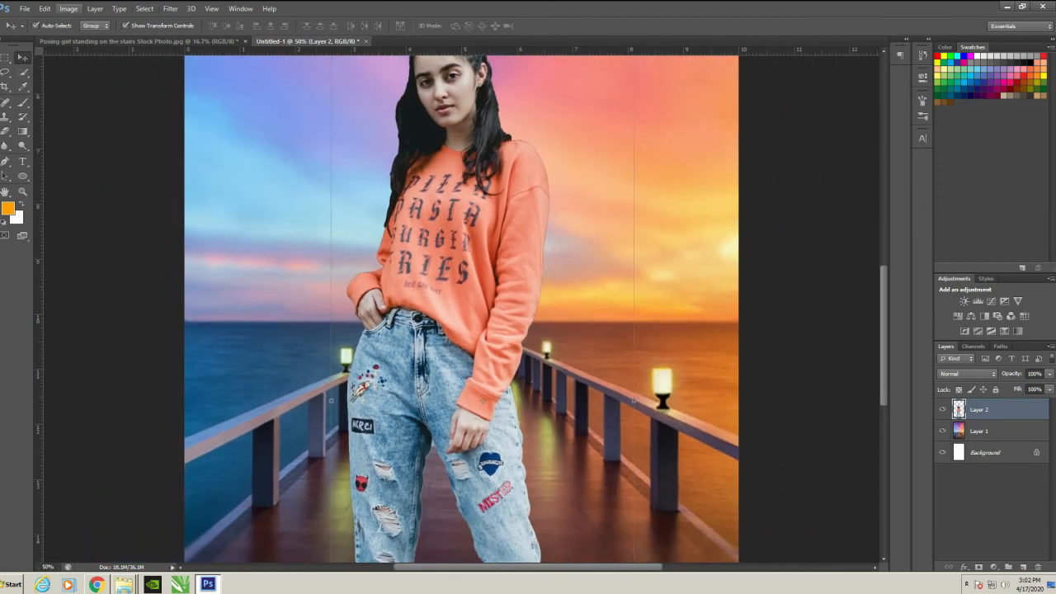
left_click(69, 8)
mouse_move(123, 35)
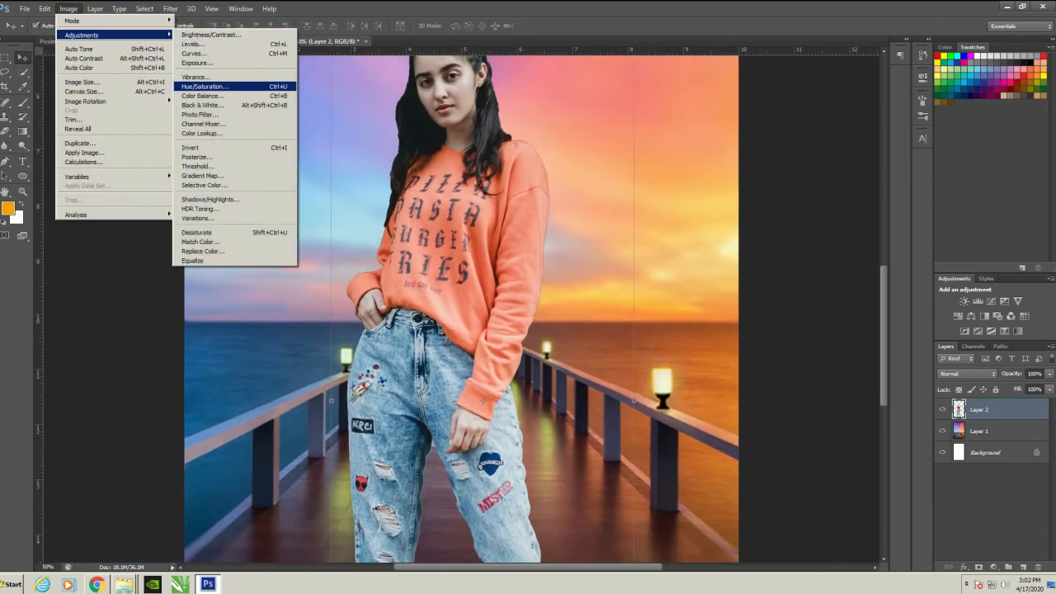
left_click(993, 567)
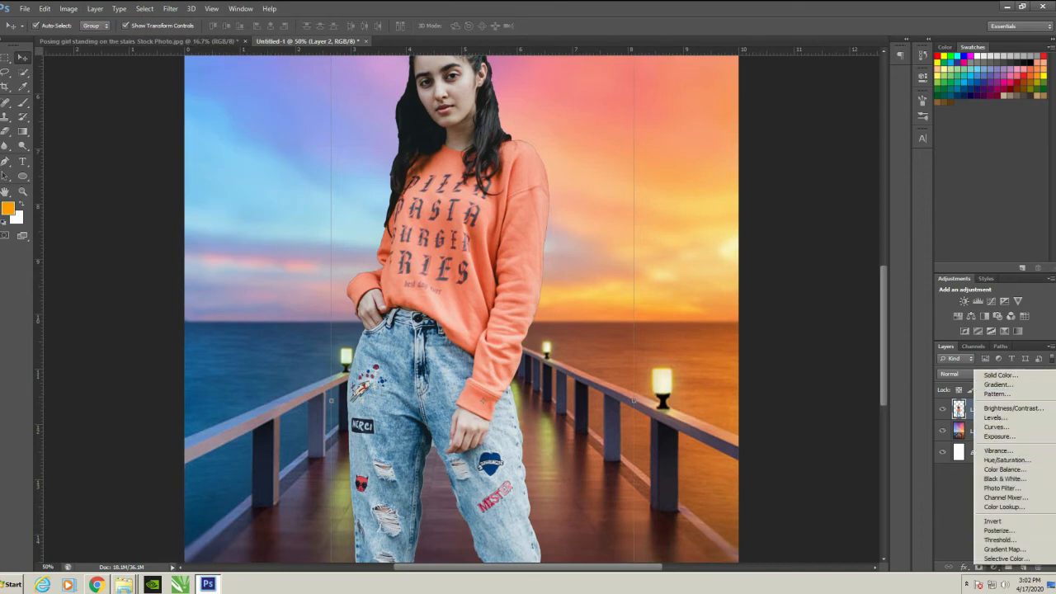
left_click(1001, 488)
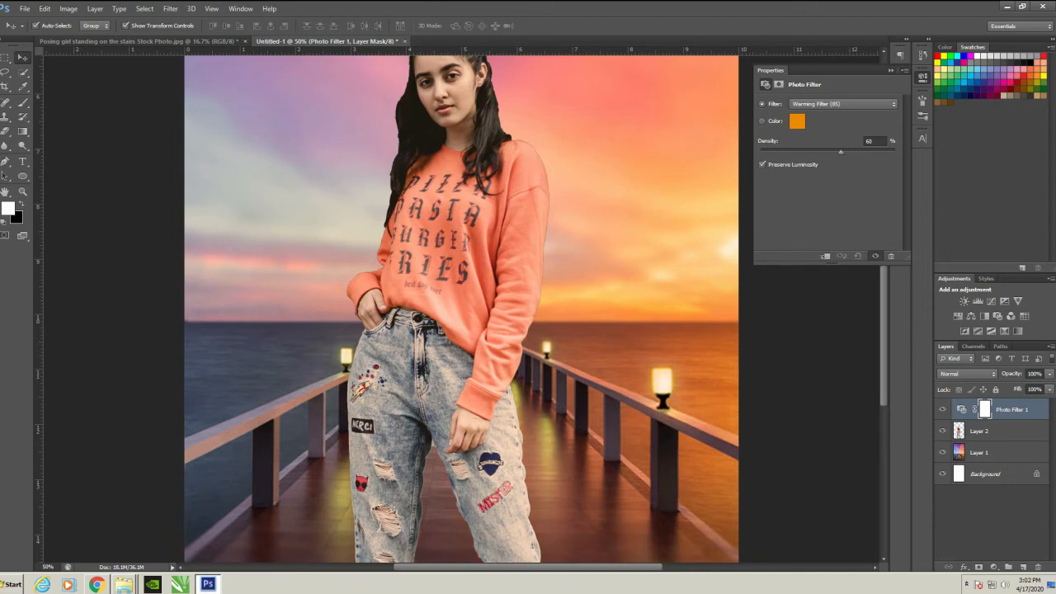
Add a Hue/Saturation adjustment layer directly above Layer 2 and set the Master saturation to +35.
key("ctrl+minus")
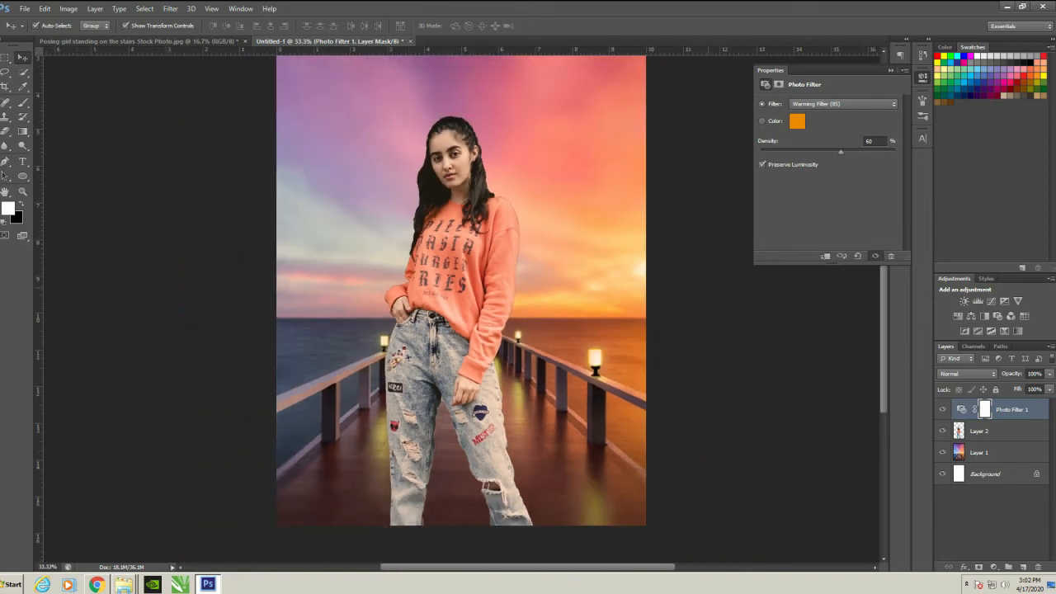
left_click(998, 430)
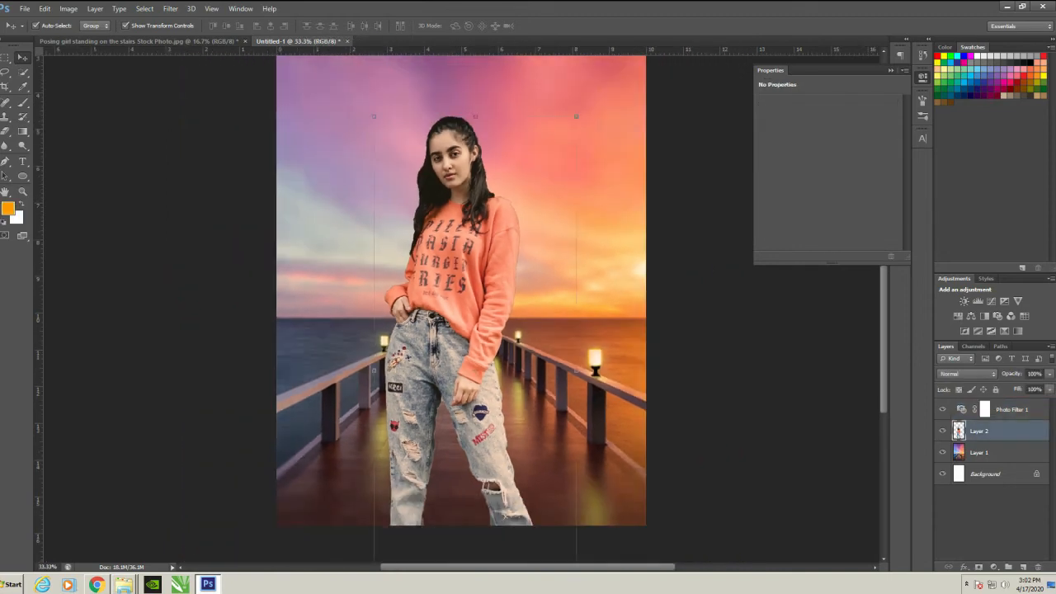
left_click(993, 568)
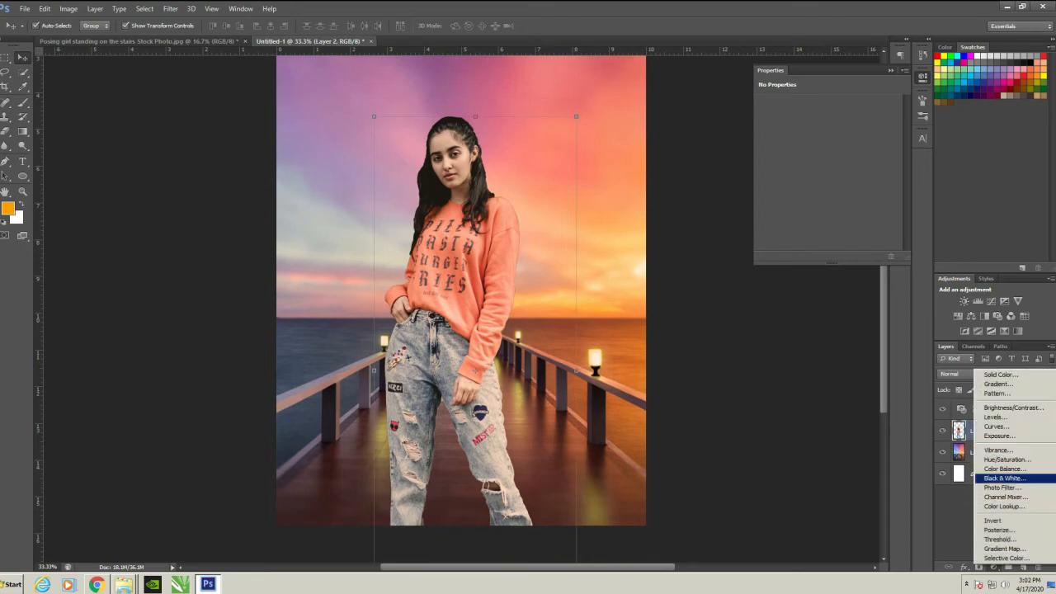
left_click(1004, 460)
left_click_drag(827, 168, 842, 168)
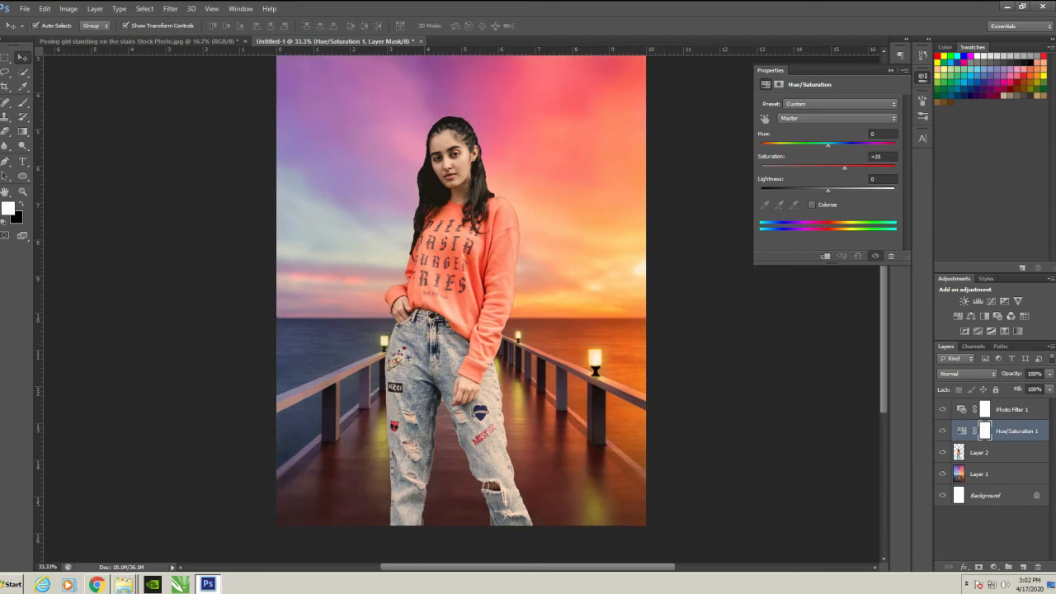
left_click_drag(851, 167, 851, 168)
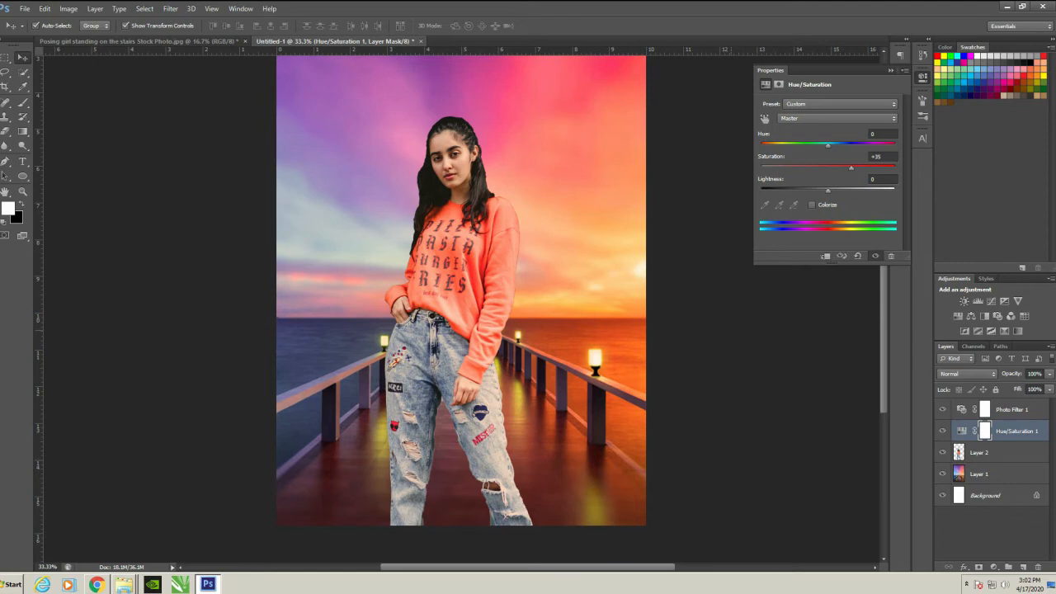
Add a Brightness/Contrast adjustment layer directly above Layer 2, raise the brightness to 16 and apply the Auto correction.
left_click(979, 452)
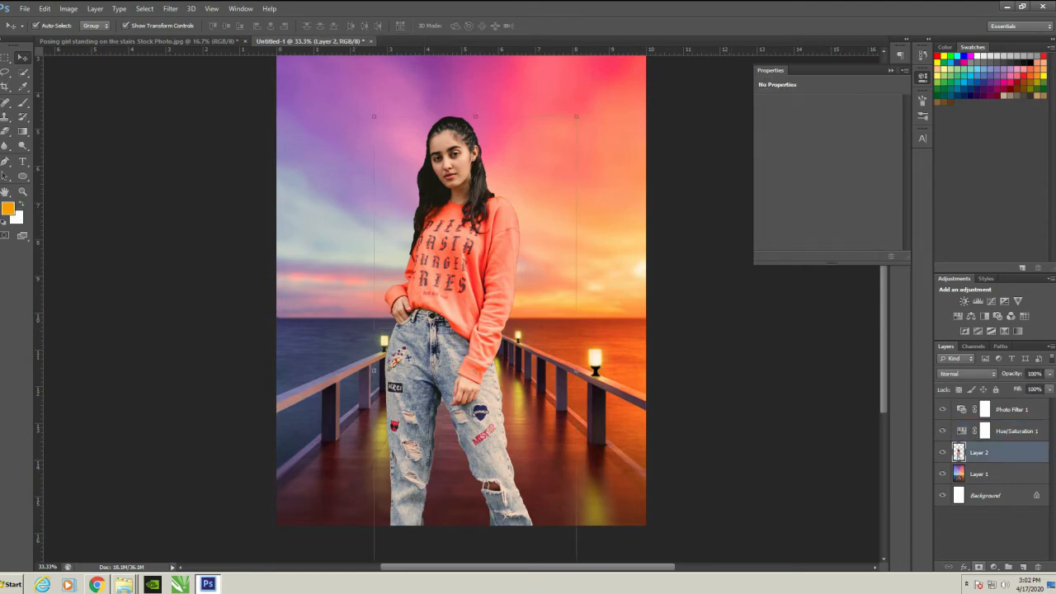
left_click(992, 567)
left_click(1013, 407)
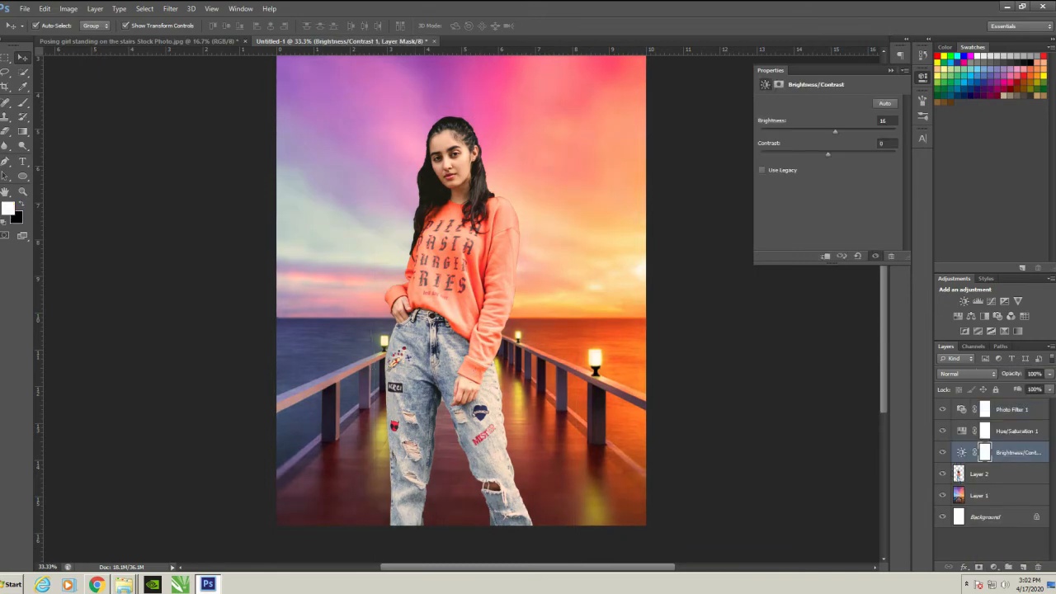
left_click(884, 103)
left_click(990, 540)
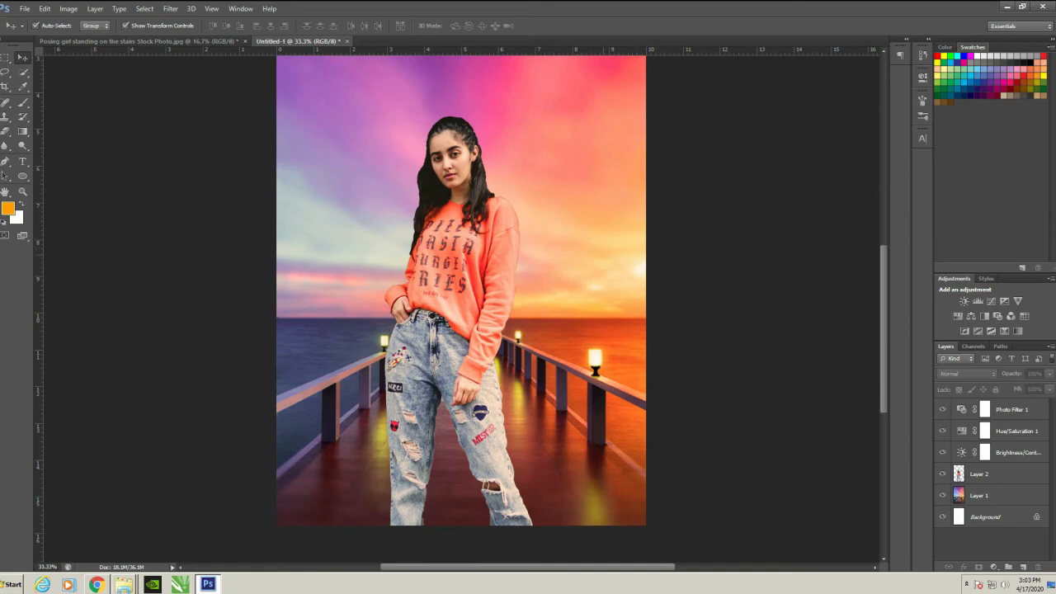
Reposition the woman slightly lower and further toward the sunset side of the pier.
left_click_drag(437, 363, 436, 326)
left_click(436, 325)
left_click(437, 326, "shift")
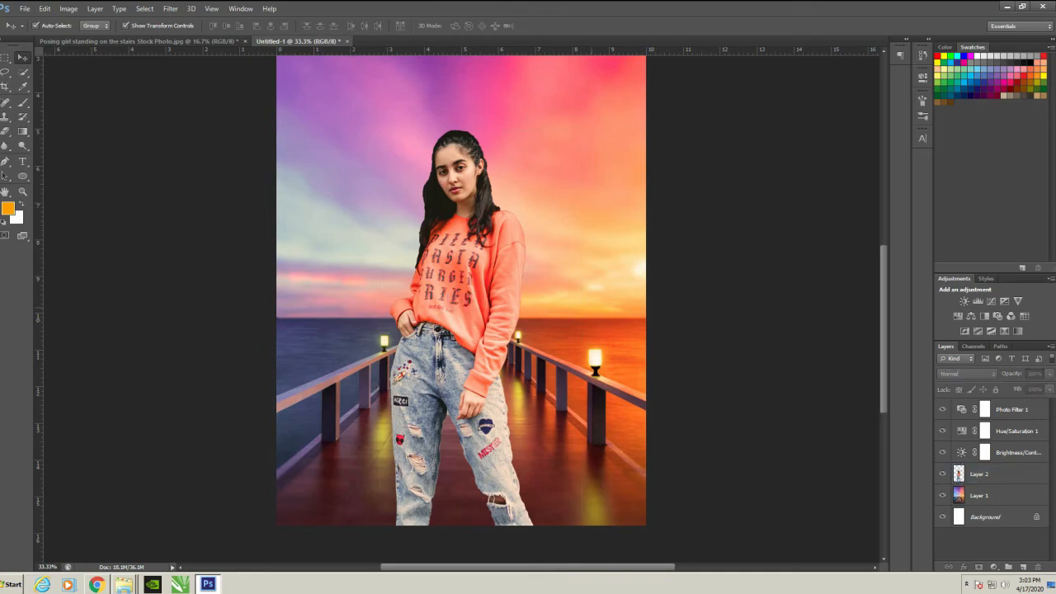
key("ctrl+plus")
key("ctrl+plus")
key("ctrl+plus")
key("ctrl+plus")
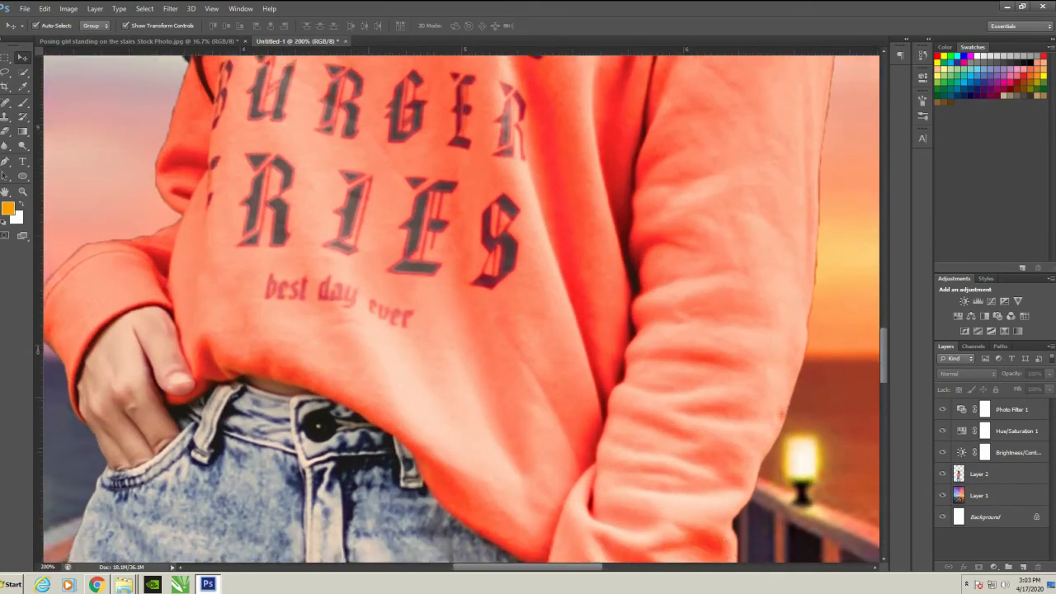
Select the woman's layer, Layer 2, for cleanup around the legs.
scroll(585, 167, "down", 10)
left_click(585, 167)
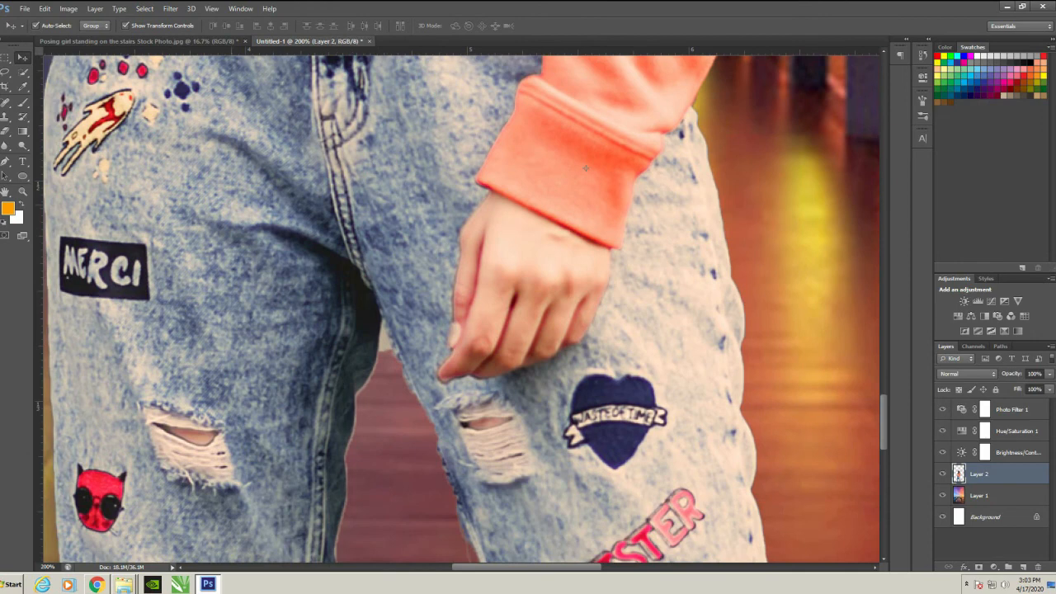
key("w")
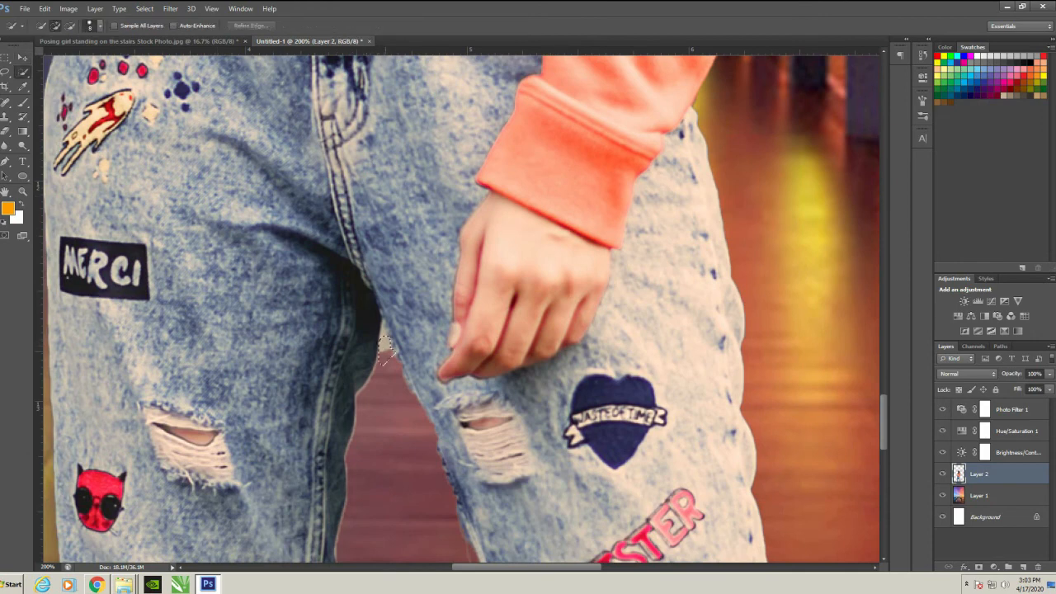
left_click_drag(386, 356, 386, 333)
key("ctrl+d")
Outline the leftover pale background patch between the woman's legs with the Pen tool and delete it from Layer 2.
key("p")
left_click(381, 319)
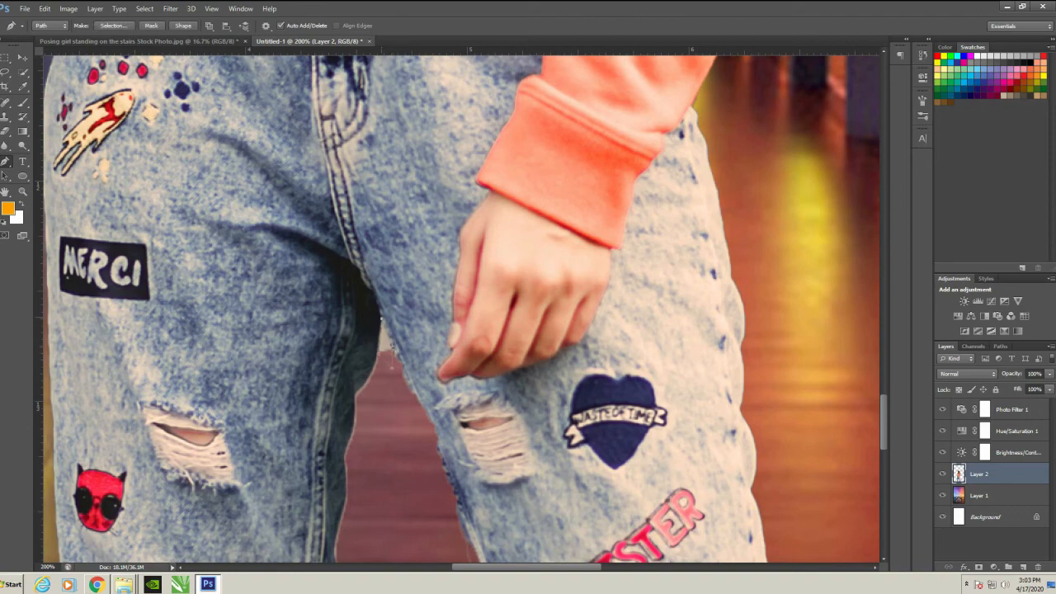
key("ctrl+Return")
key("Delete")
key("ctrl+d")
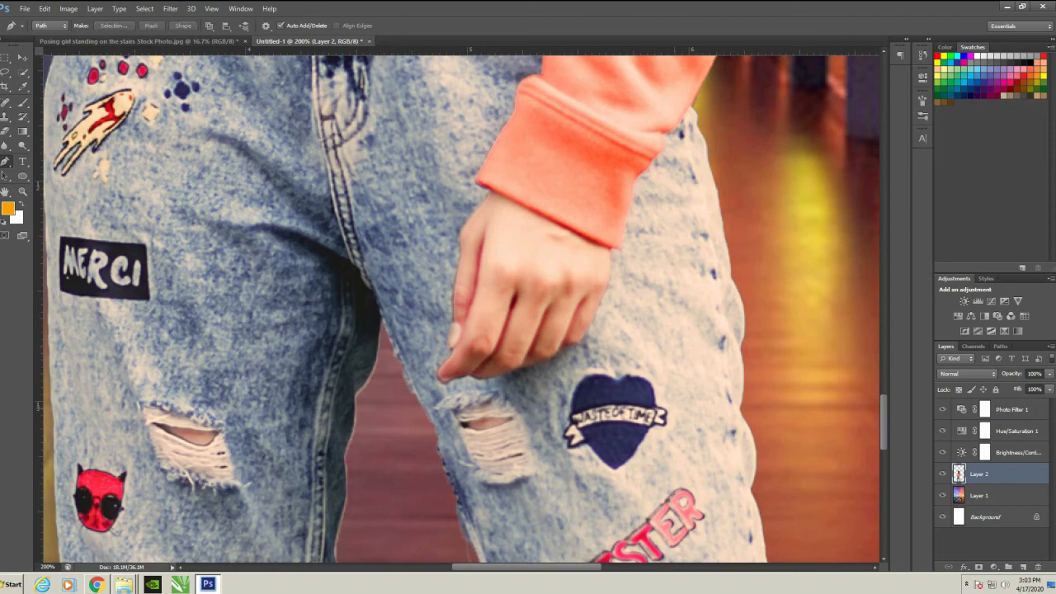
Reposition the woman slightly higher and away from the sunset side of the pier.
key("ctrl+minus")
key("ctrl+minus")
key("ctrl+minus")
key("ctrl+minus")
key("ctrl+minus")
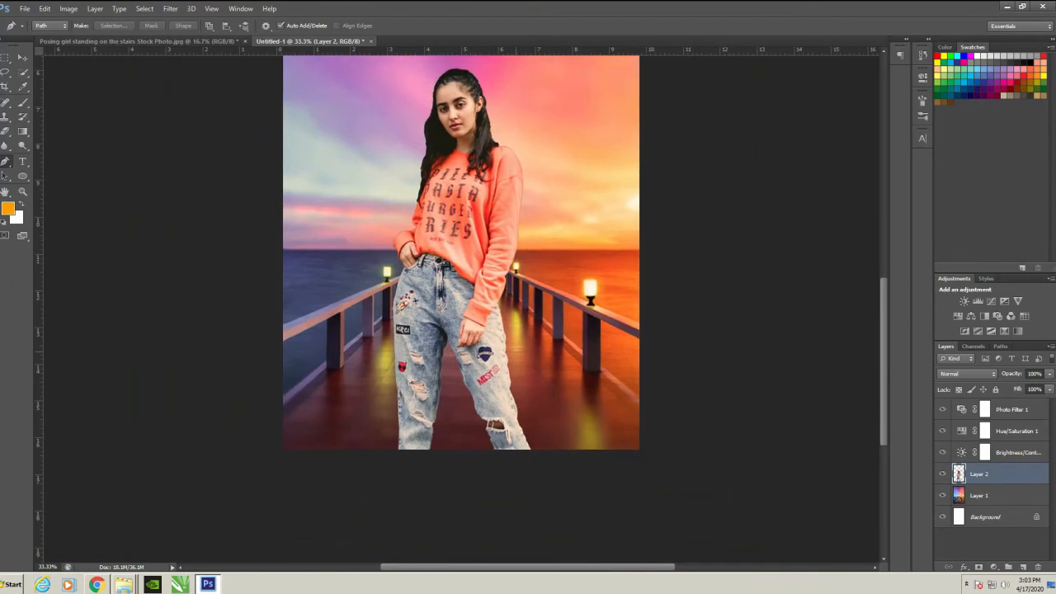
key("ctrl+plus")
key("v")
key("ctrl+minus")
left_click_drag(479, 272, 483, 294)
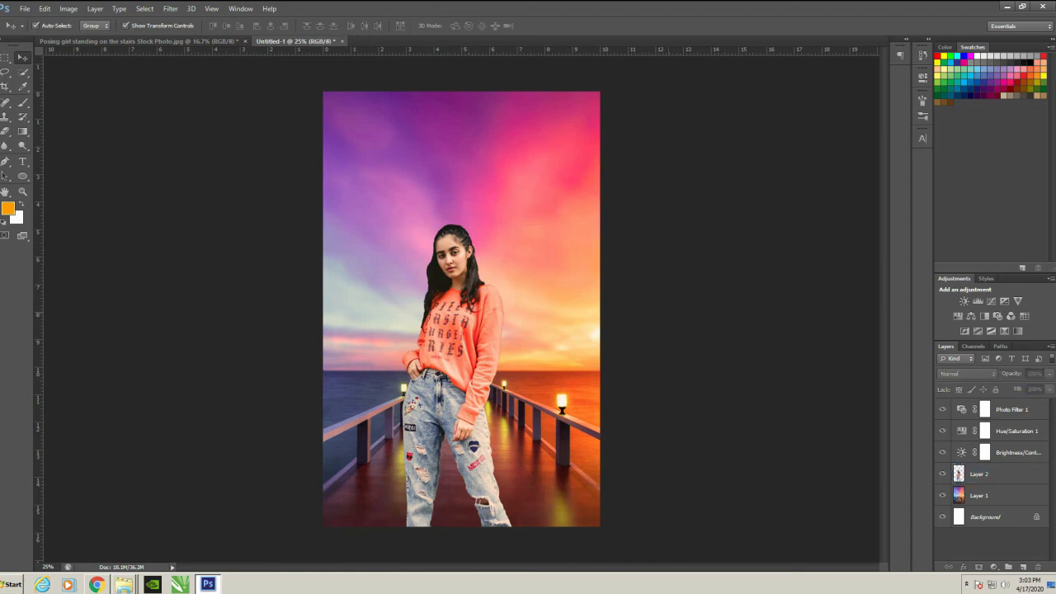
Apply the Auto Tone, Auto Contrast and Auto Color corrections to Layer 2.
left_click(990, 473)
left_click(68, 9)
left_click(78, 48)
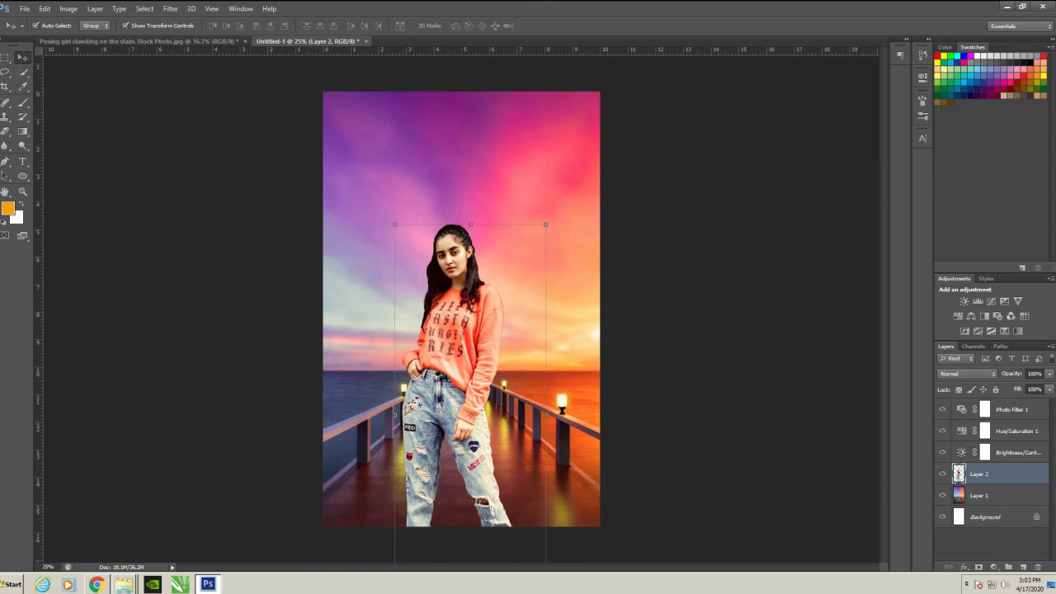
left_click(69, 9)
left_click(79, 58)
left_click(68, 8)
left_click(78, 66)
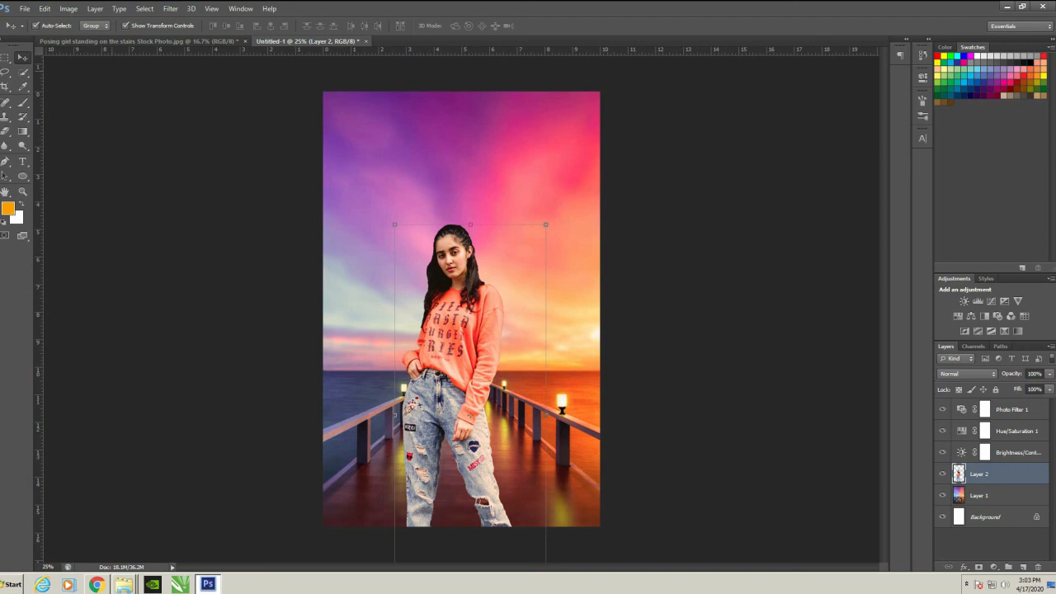
left_click(68, 8)
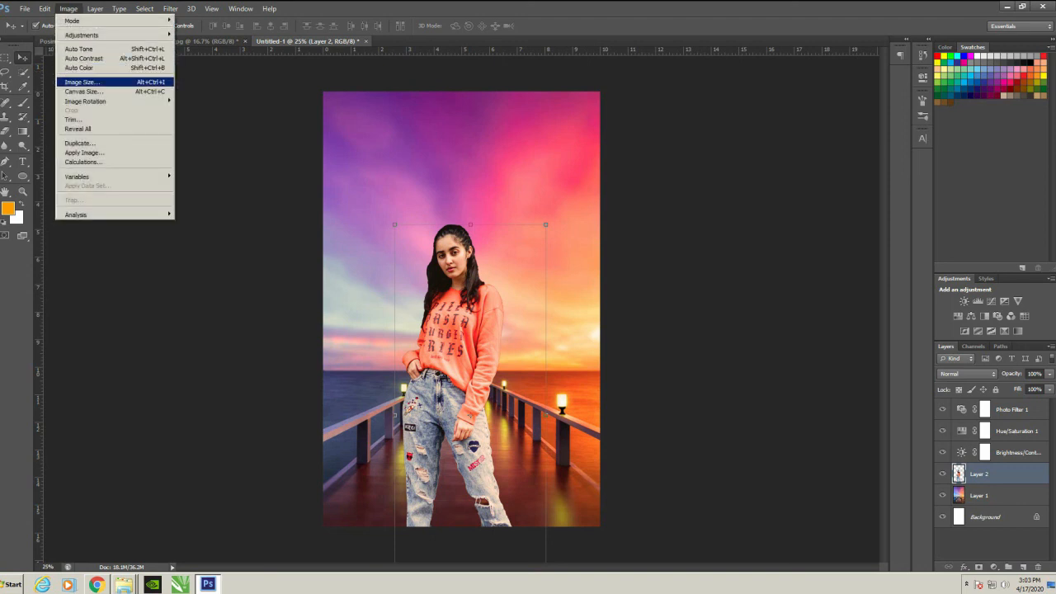
left_click(81, 82)
key("Escape")
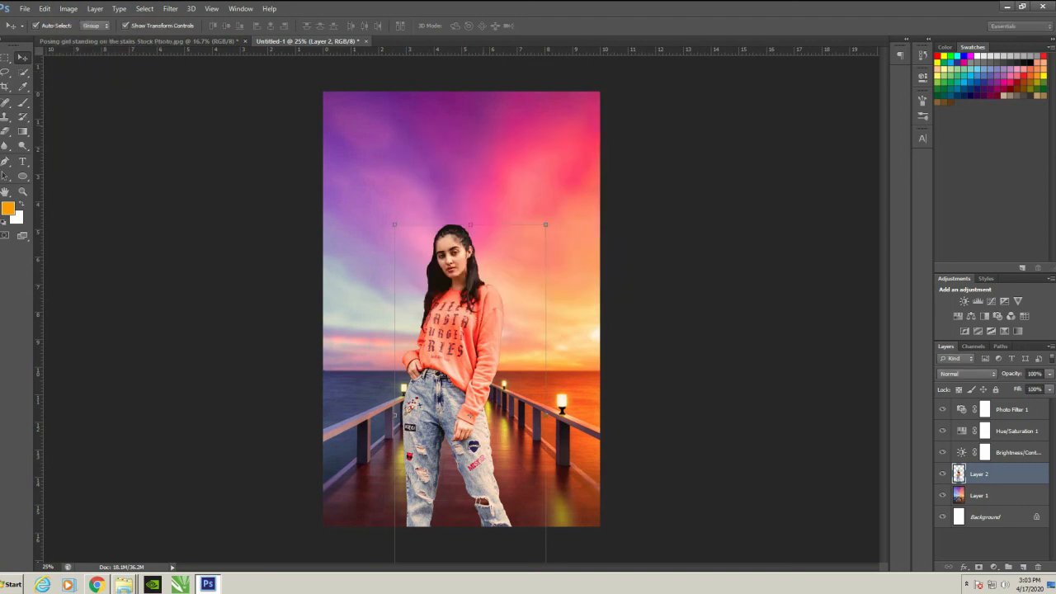
Apply a Shadows/Highlights adjustment to Layer 2 with Shadows at 62% and Highlights at 31%.
left_click(68, 8)
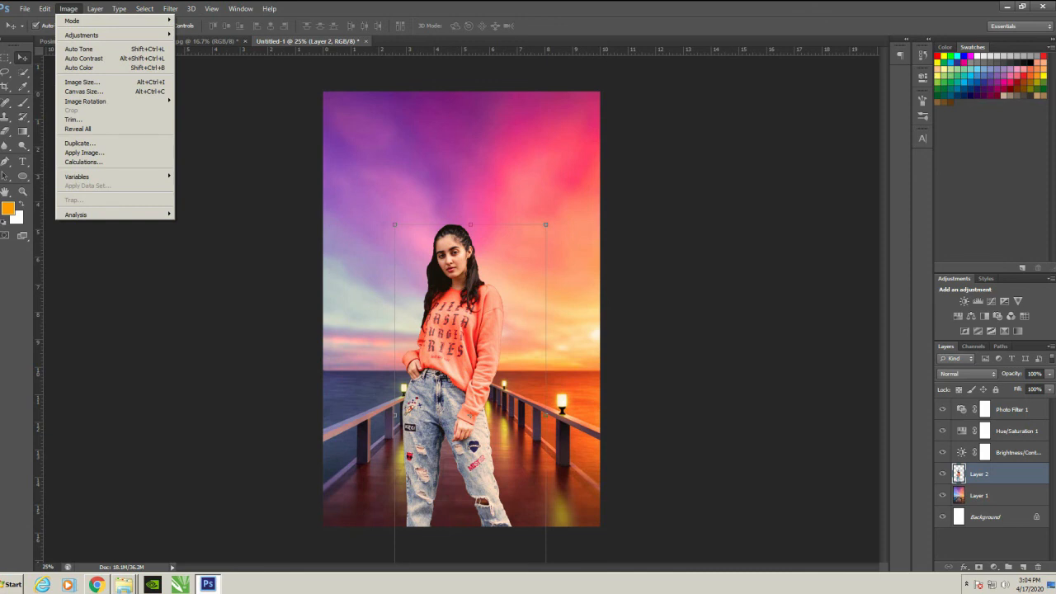
mouse_move(81, 34)
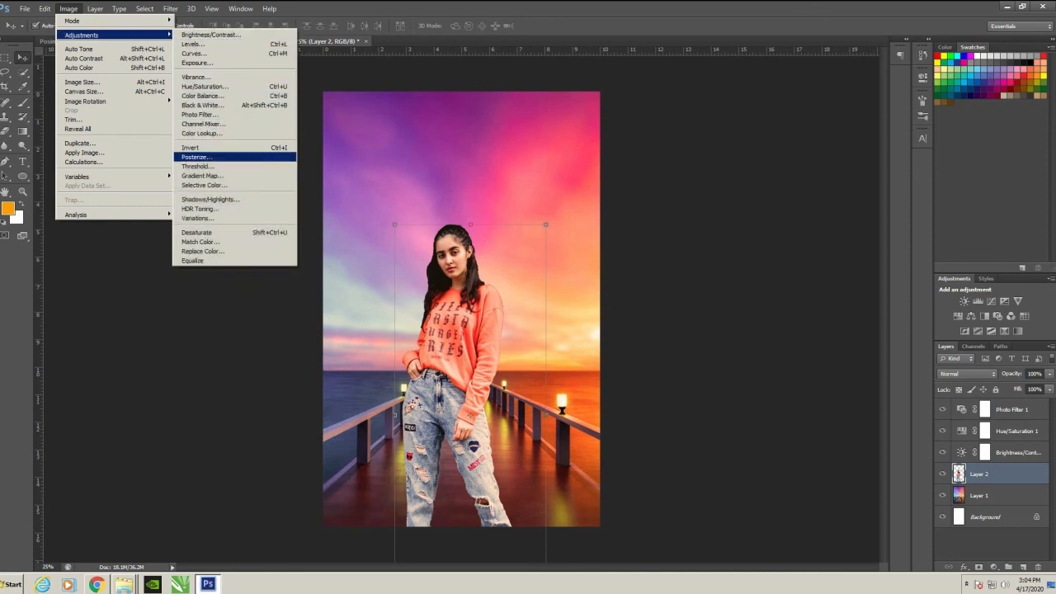
left_click(210, 199)
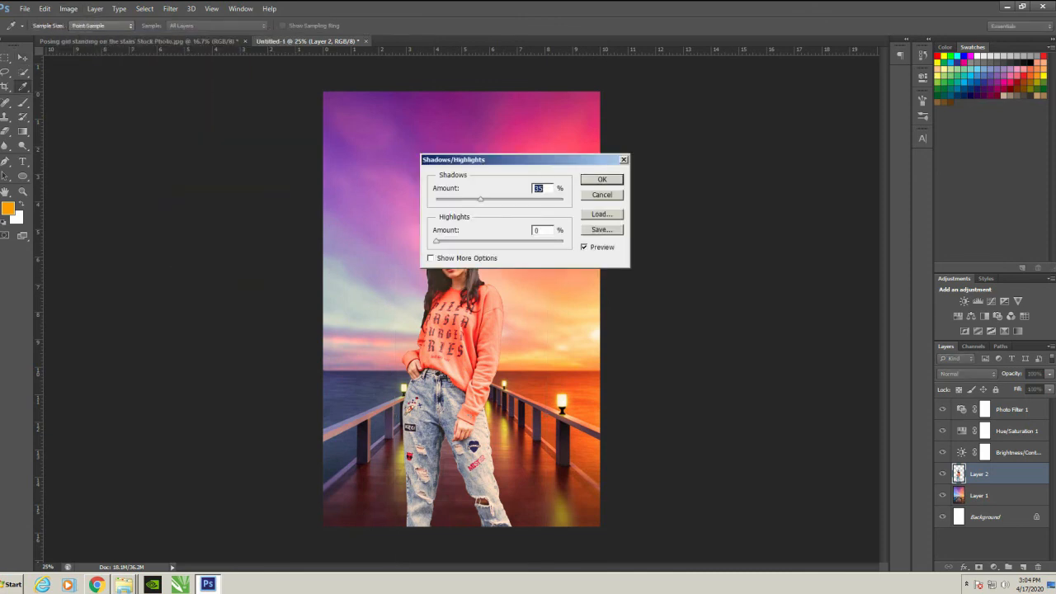
left_click_drag(511, 159, 624, 166)
left_click_drag(591, 205, 627, 205)
left_click_drag(547, 247, 588, 247)
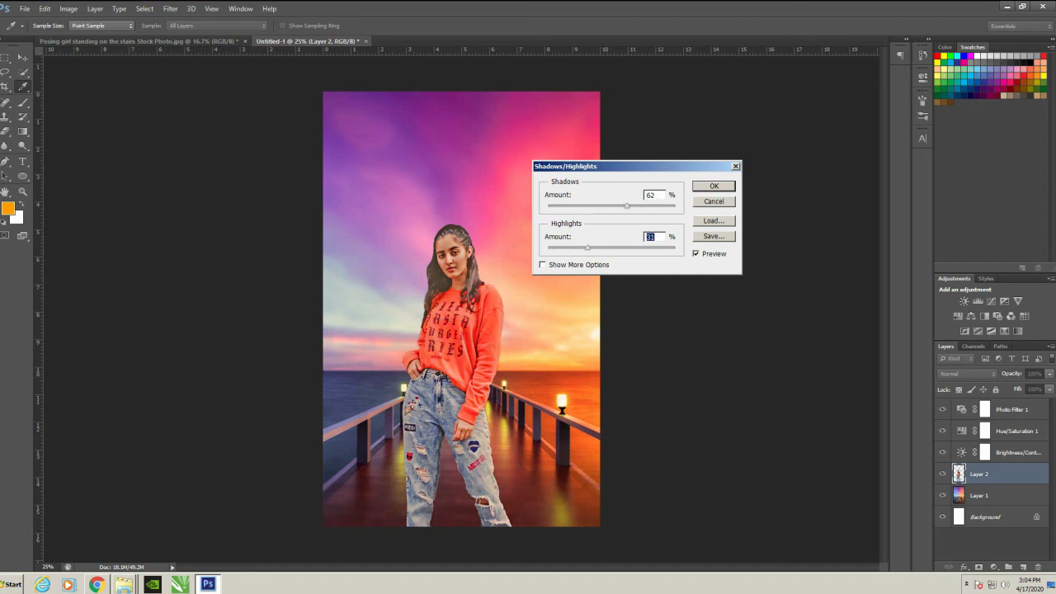
key("Return")
key("v")
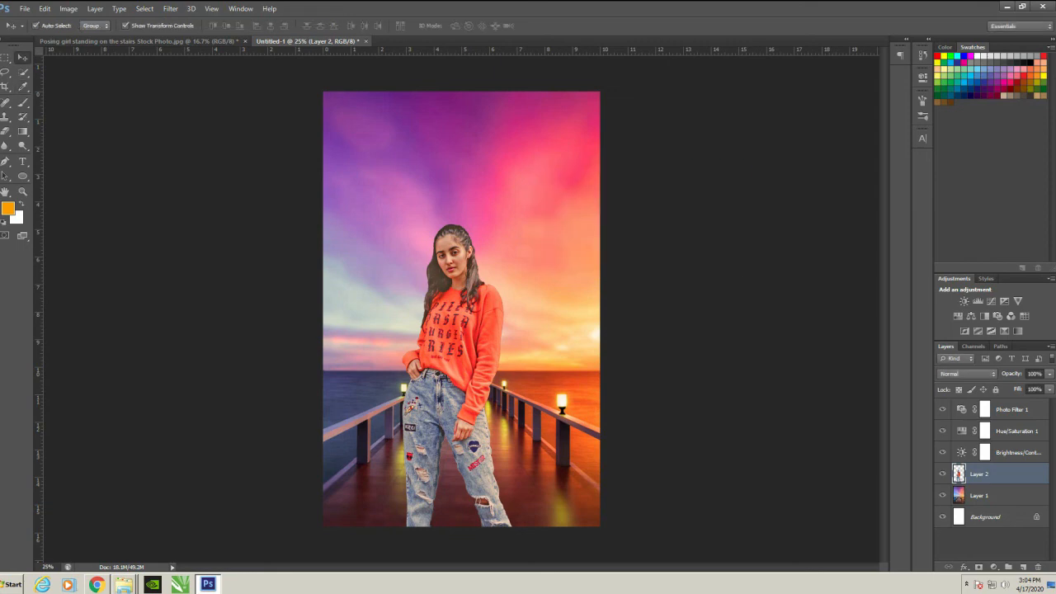
left_click(685, 189)
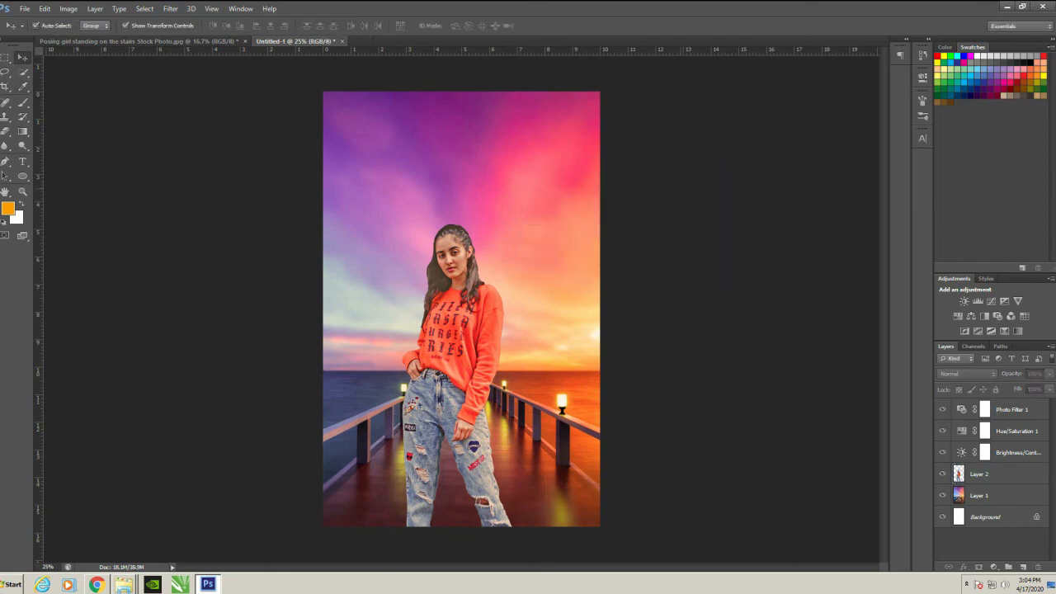
key("ctrl+plus")
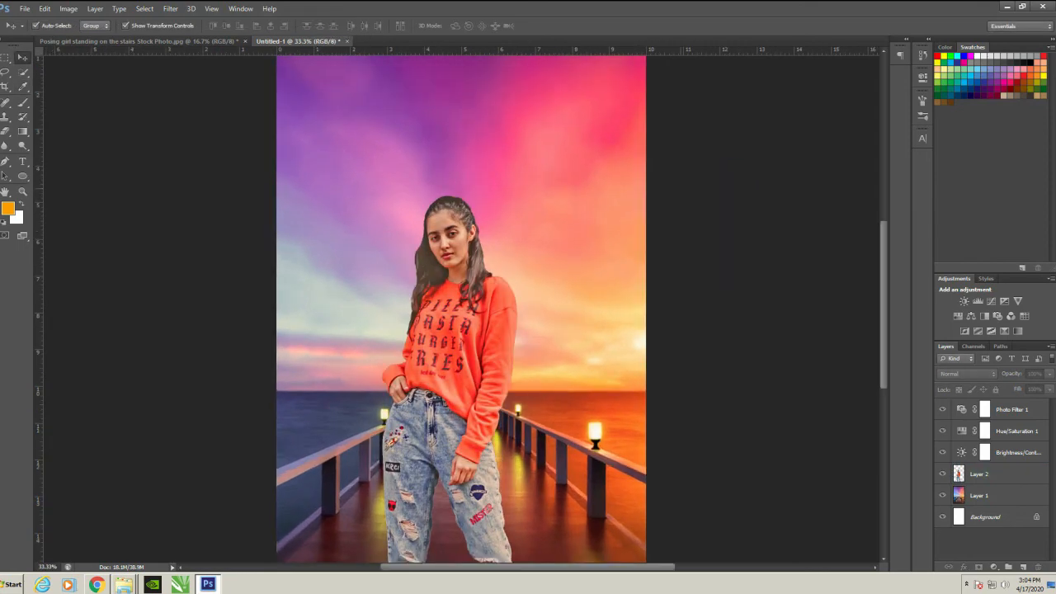
scroll(460, 309, "down", 3)
scroll(460, 308, "up", 3)
scroll(460, 308, "down", 2)
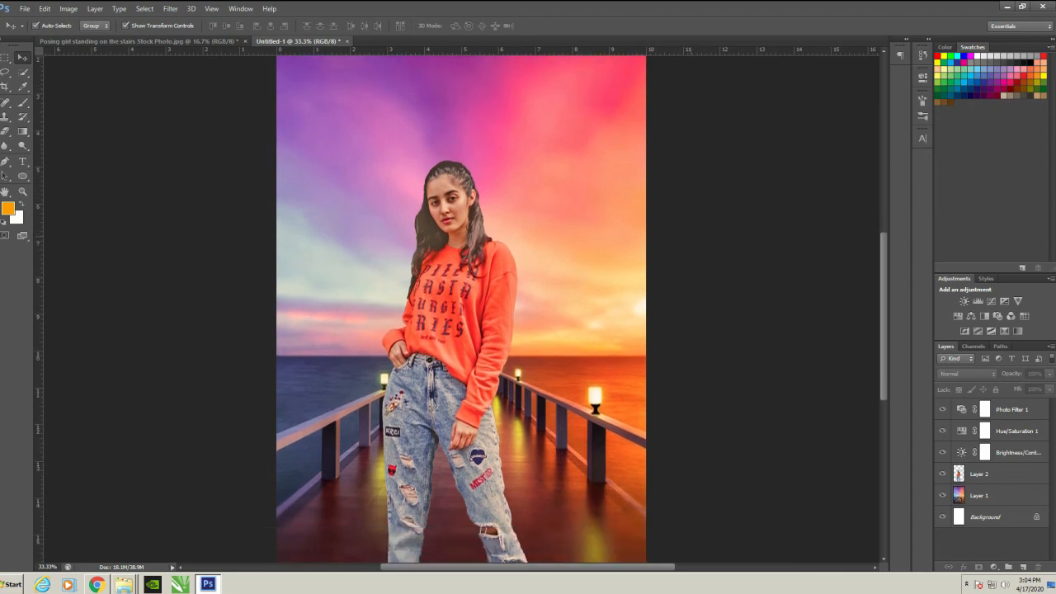